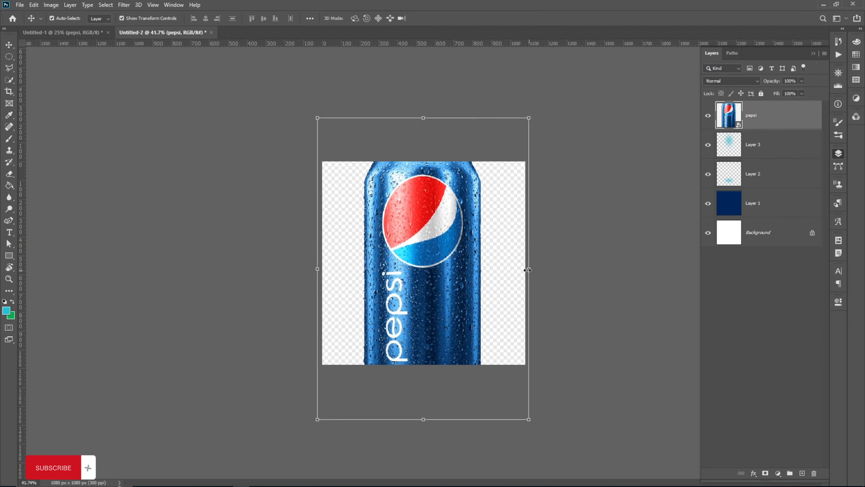
Scale the pepsi can image down so the whole can fits around the middle of the canvas
{"action": "left_click", "coordinate": [437, 19]}
{"action": "scroll", "coordinate": [444, 263], "scroll_direction": "up", "scroll_amount": 4}
{"action": "scroll", "coordinate": [443, 263], "scroll_direction": "up", "scroll_amount": 3}
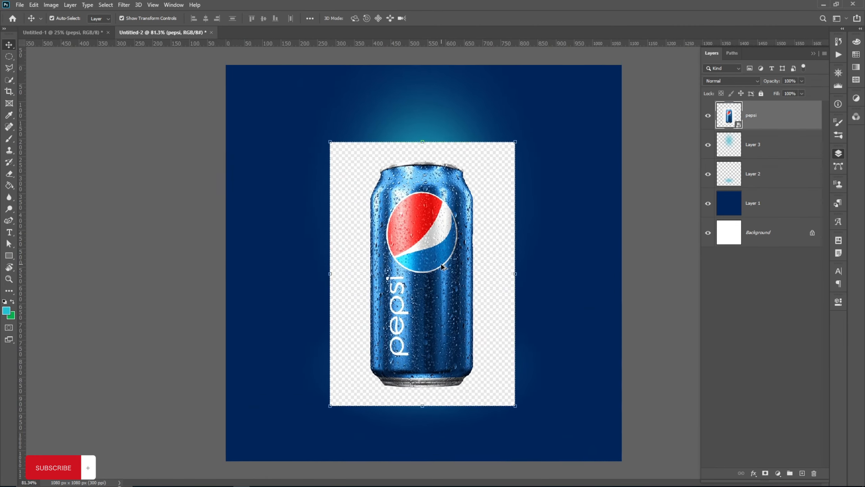
Start a Pen tool shape at the lower edge of the can's base and set its fill to none
{"action": "left_click", "coordinate": [8, 221]}
{"action": "scroll", "coordinate": [477, 403], "scroll_direction": "up", "scroll_amount": 2}
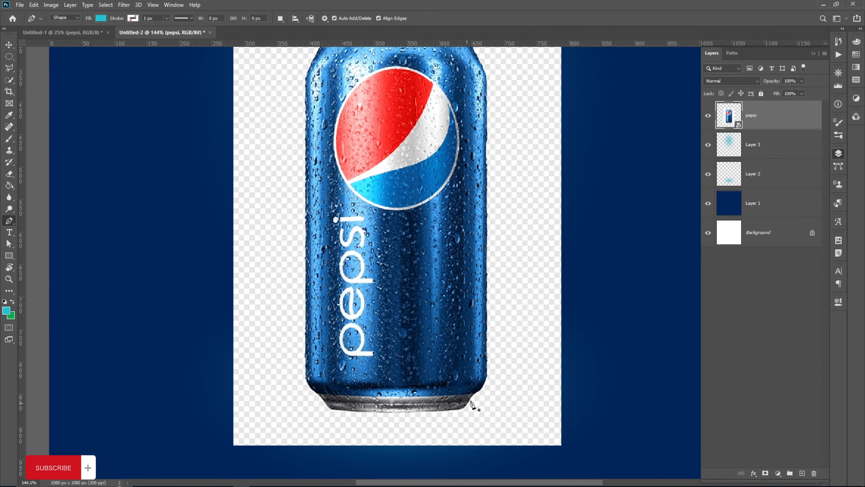
{"action": "left_click", "coordinate": [476, 398]}
{"action": "left_click", "coordinate": [101, 18]}
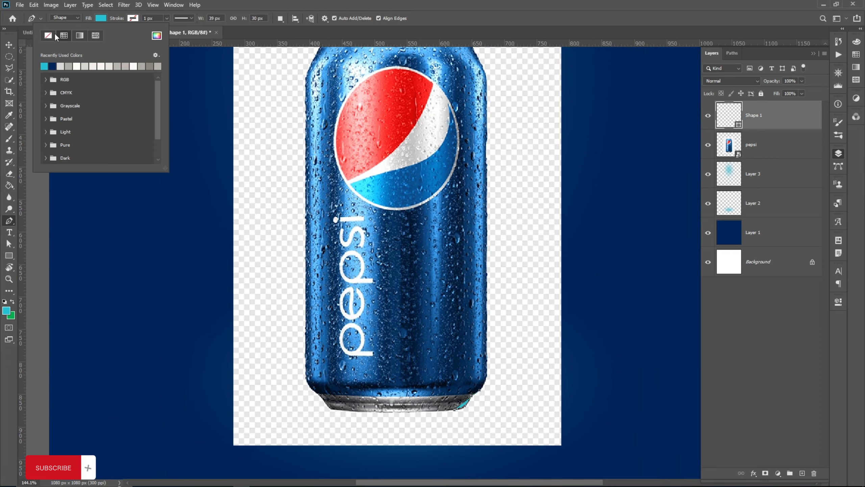
{"action": "left_click", "coordinate": [51, 36]}
{"action": "scroll", "coordinate": [462, 413], "scroll_direction": "up", "scroll_amount": 7}
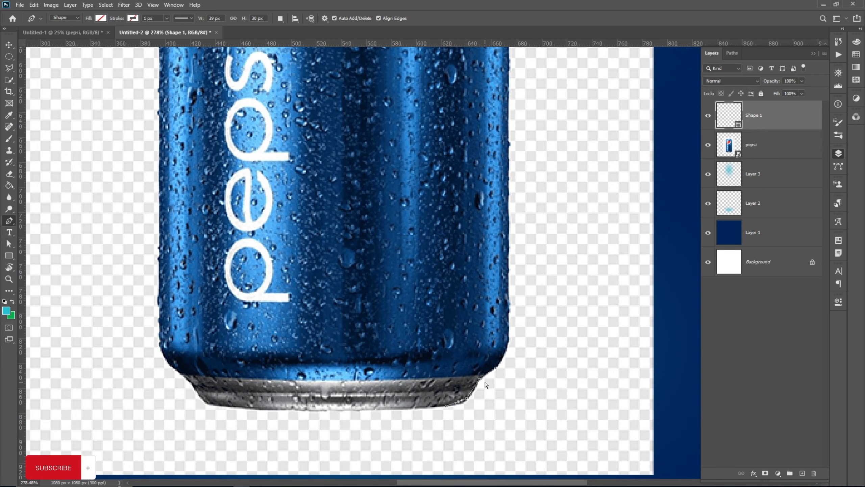
{"action": "key", "text": "ctrl+z"}
{"action": "left_click", "coordinate": [102, 18]}
{"action": "left_click", "coordinate": [52, 35]}
Trace the outline of the can along its metal base and up its left side with the Pen tool
{"action": "left_click", "coordinate": [489, 377]}
{"action": "left_click_drag", "start_coordinate": [203, 405], "coordinate": [106, 394]}
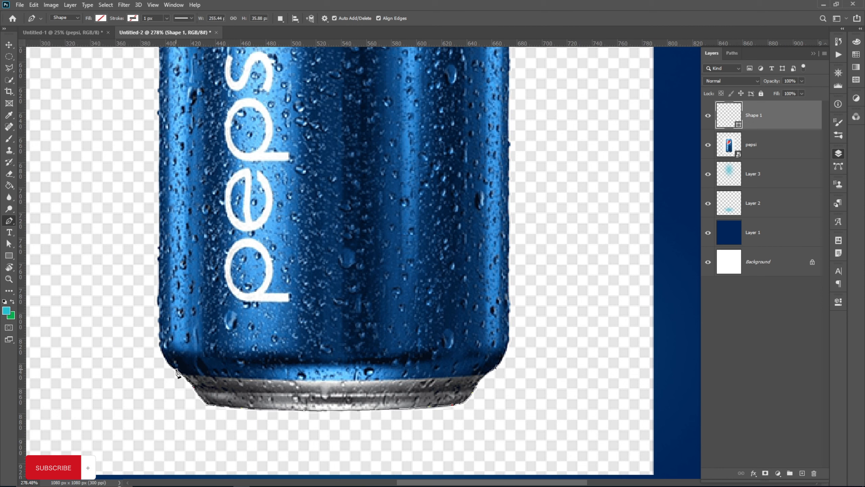
{"action": "scroll", "coordinate": [161, 307], "scroll_direction": "down", "scroll_amount": 3}
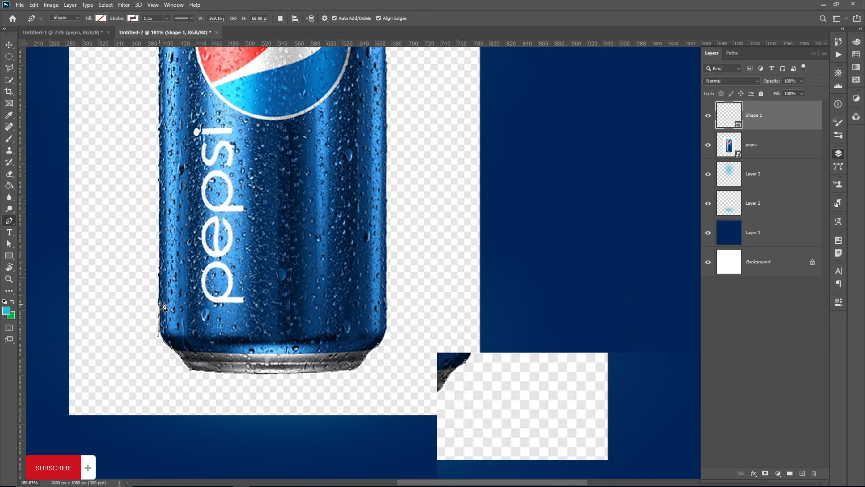
{"action": "left_click_drag", "start_coordinate": [164, 303], "coordinate": [235, 472]}
{"action": "left_click", "coordinate": [234, 119]}
{"action": "left_click_drag", "start_coordinate": [241, 102], "coordinate": [230, 211]}
Continue the pen outline along the can's right side down to the base and close it
{"action": "scroll", "coordinate": [230, 210], "scroll_direction": "up", "scroll_amount": 4}
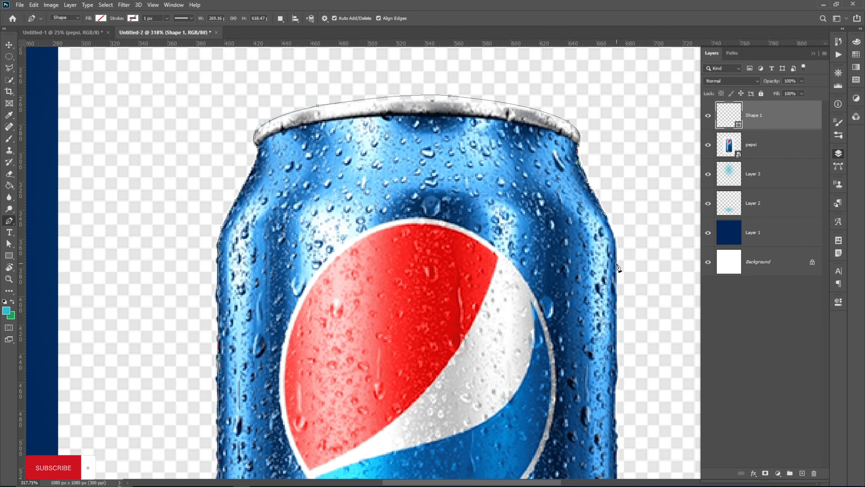
{"action": "left_click_drag", "start_coordinate": [618, 344], "coordinate": [529, 169]}
{"action": "left_click_drag", "start_coordinate": [531, 280], "coordinate": [529, 358]}
{"action": "left_click_drag", "start_coordinate": [530, 453], "coordinate": [525, 301]}
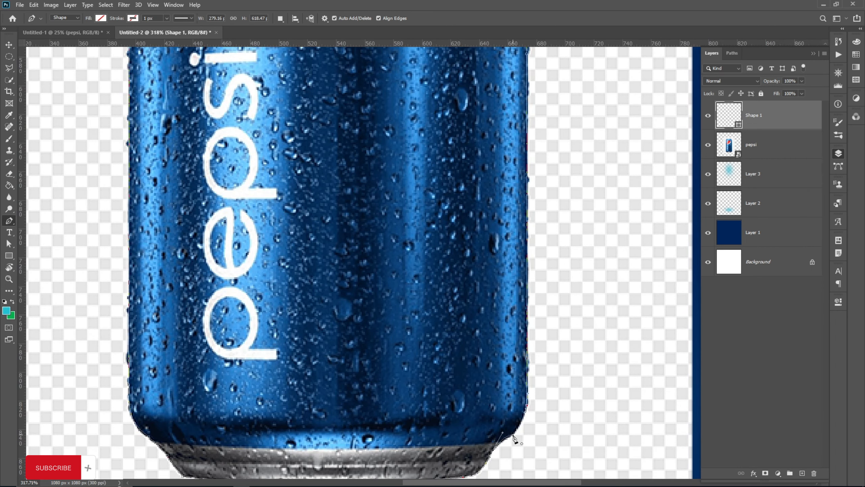
{"action": "scroll", "coordinate": [502, 440], "scroll_direction": "down", "scroll_amount": 10}
Convert the can outline into a selection and use it as a layer mask on the pepsi layer
{"action": "right_click", "coordinate": [449, 258]}
{"action": "left_click", "coordinate": [474, 297]}
{"action": "left_click", "coordinate": [244, 141]}
{"action": "left_click", "coordinate": [765, 472]}
{"action": "left_click_drag", "start_coordinate": [760, 115], "coordinate": [760, 145]}
{"action": "scroll", "coordinate": [395, 234], "scroll_direction": "down", "scroll_amount": 5}
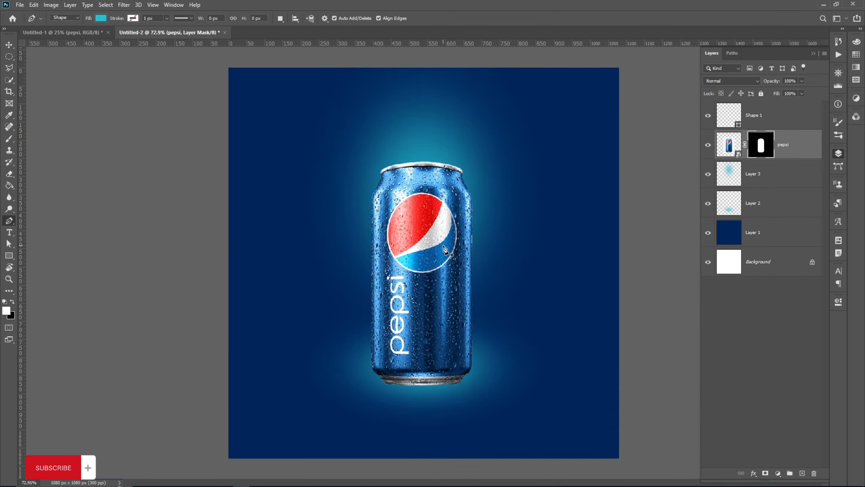
Delete the Shape 1 outline layer above the masked can
{"action": "left_click", "coordinate": [8, 45]}
{"action": "scroll", "coordinate": [410, 264], "scroll_direction": "down", "scroll_amount": 1}
{"action": "left_click", "coordinate": [415, 256]}
{"action": "key", "text": "ctrl+t"}
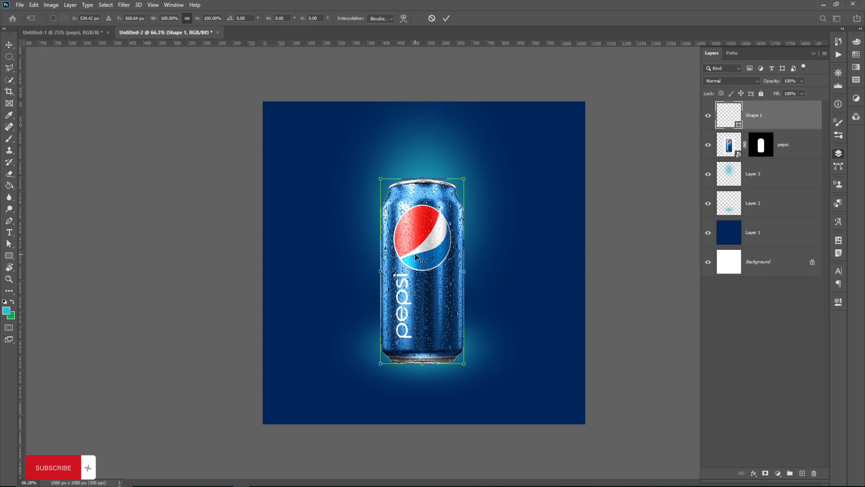
{"action": "key", "text": "Escape"}
{"action": "key", "text": "Delete"}
Shorten the can slightly from its lower edge and move its layer to the centre of the canvas
{"action": "key", "text": "ctrl+t"}
{"action": "right_click", "coordinate": [426, 295]}
{"action": "left_click", "coordinate": [443, 335]}
{"action": "left_click_drag", "start_coordinate": [423, 378], "coordinate": [425, 356]}
{"action": "left_click", "coordinate": [446, 18]}
{"action": "left_click_drag", "start_coordinate": [429, 278], "coordinate": [429, 270]}
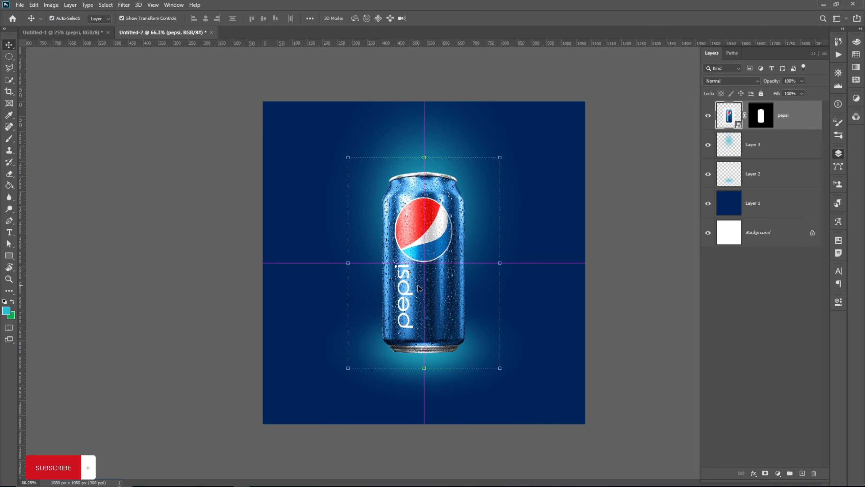
Add a new layer between Layer 3 and the can and set the foreground colour to dark grey #2a2a2a
{"action": "scroll", "coordinate": [516, 294], "scroll_direction": "down", "scroll_amount": 2}
{"action": "left_click", "coordinate": [515, 294]}
{"action": "scroll", "coordinate": [448, 320], "scroll_direction": "up", "scroll_amount": 1}
{"action": "left_click", "coordinate": [773, 146]}
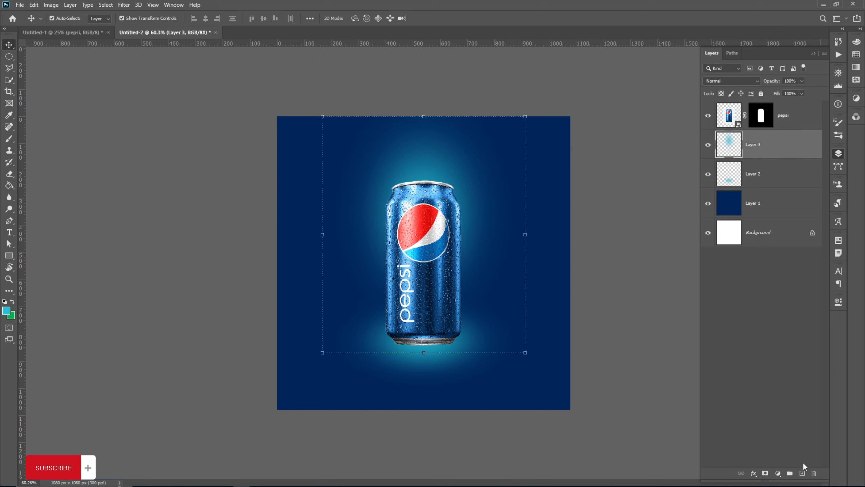
{"action": "left_click", "coordinate": [802, 473]}
{"action": "key", "text": "b"}
{"action": "left_click", "coordinate": [6, 311]}
{"action": "left_click_drag", "start_coordinate": [224, 218], "coordinate": [106, 191]}
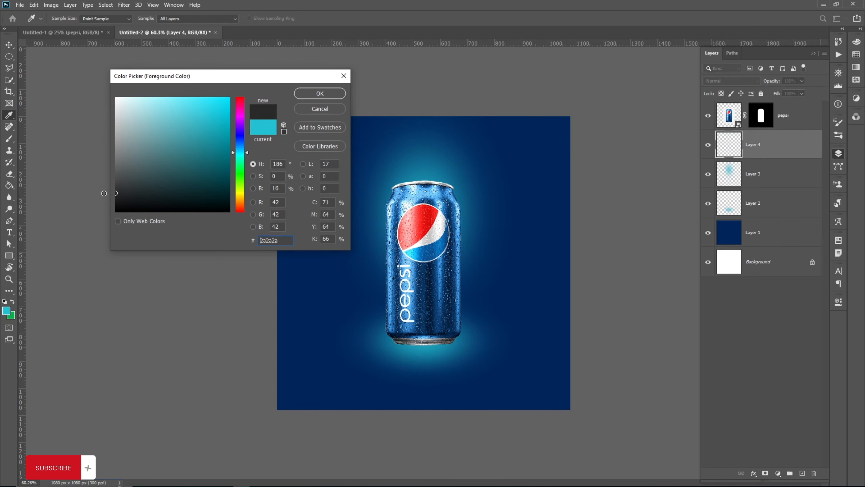
{"action": "key", "text": "Return"}
Flatten the soft round brush into a thin ellipse and paint a 400 px dark shadow under the can's base on Layer 4
{"action": "right_click", "coordinate": [449, 295]}
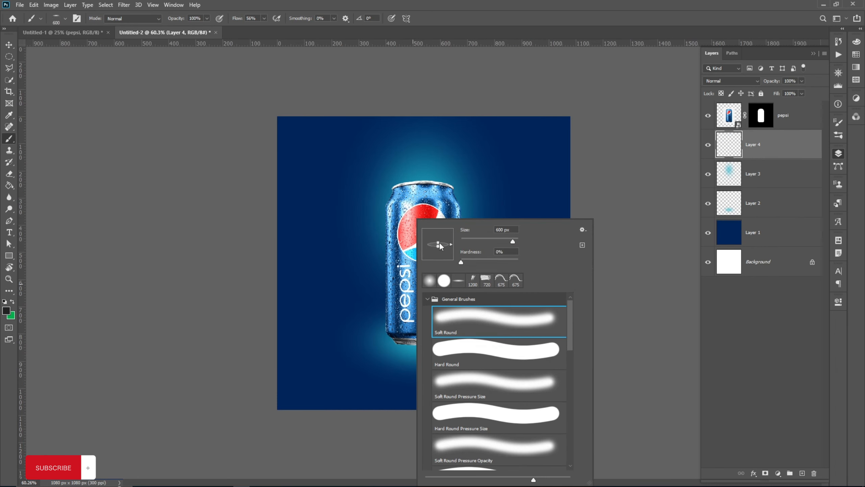
{"action": "left_click", "coordinate": [784, 119]}
{"action": "left_click", "coordinate": [758, 145]}
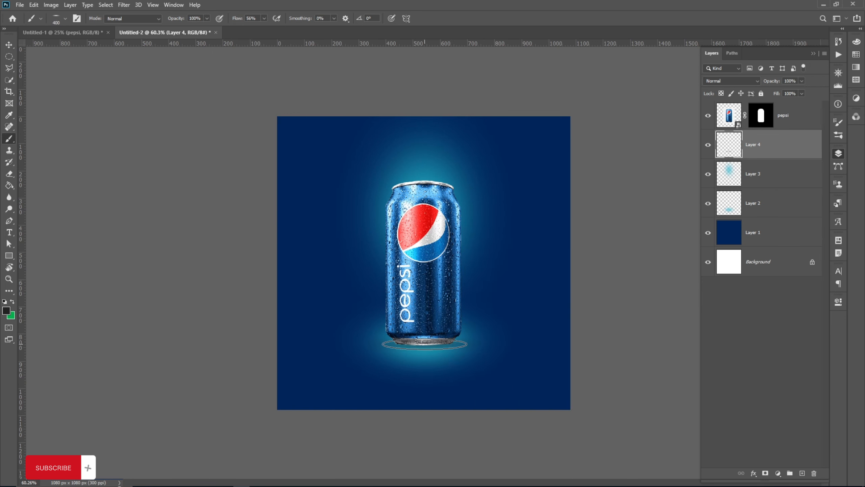
Lower the shadow layer's opacity to 83% and narrow the shadow to about 88% of its width
{"action": "left_click", "coordinate": [9, 49]}
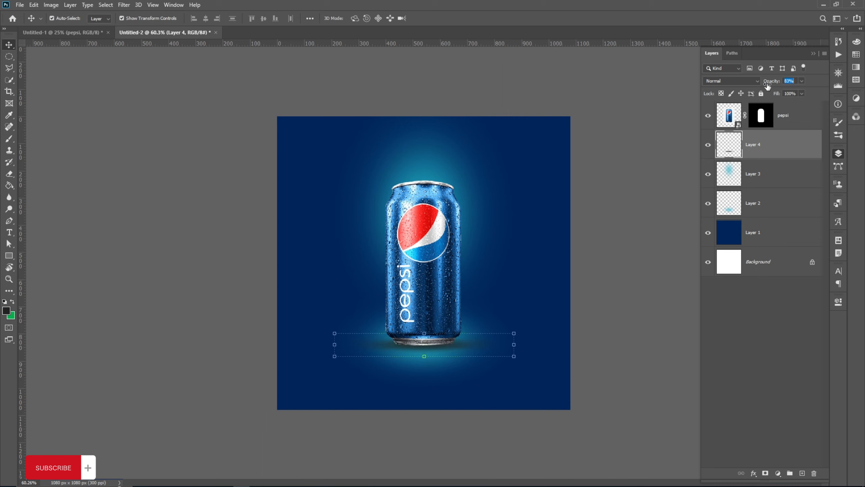
{"action": "left_click_drag", "start_coordinate": [515, 345], "coordinate": [503, 345]}
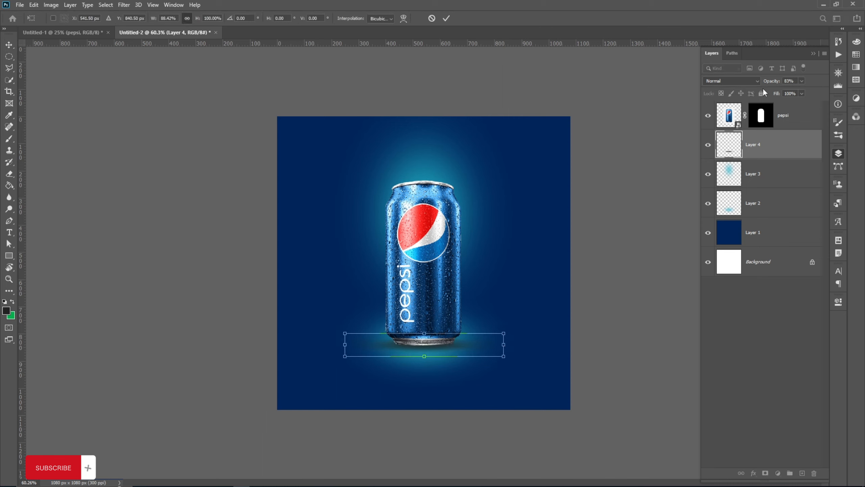
{"action": "left_click", "coordinate": [447, 19]}
{"action": "left_click", "coordinate": [601, 286]}
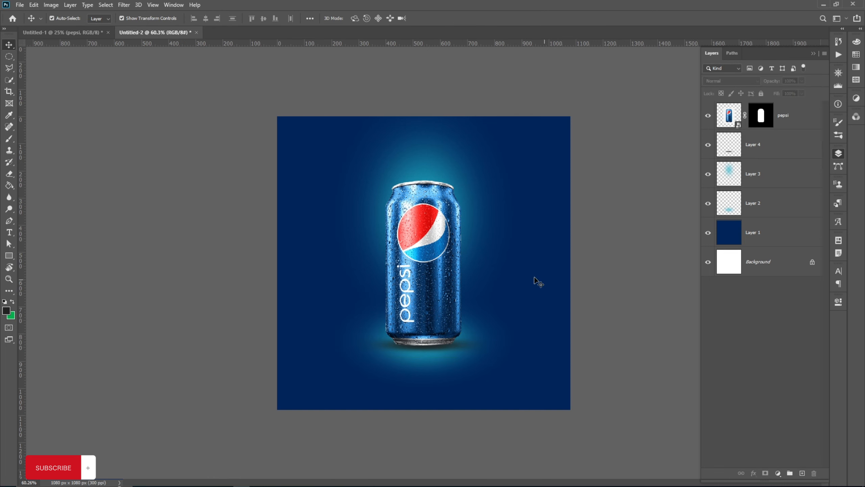
Add a Levels adjustment above the can, brighten its midtones and clip it to the pepsi layer
{"action": "scroll", "coordinate": [445, 242], "scroll_direction": "up", "scroll_amount": 1}
{"action": "left_click", "coordinate": [439, 250]}
{"action": "left_click", "coordinate": [778, 473]}
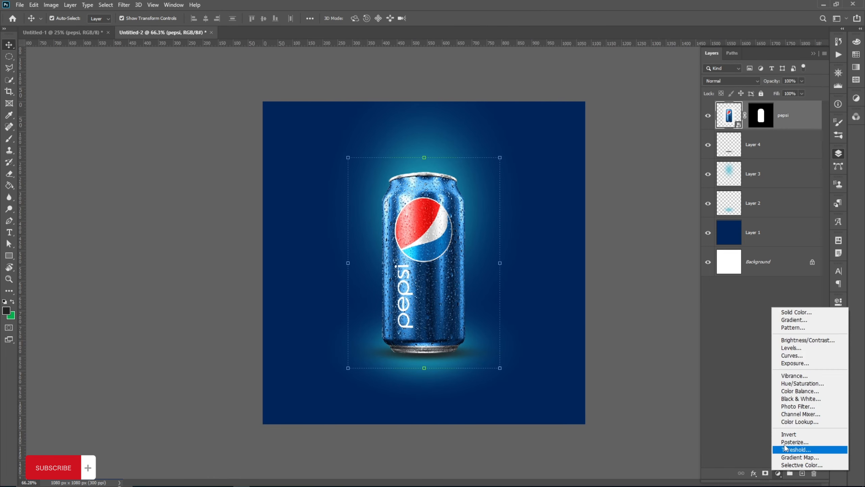
{"action": "left_click", "coordinate": [790, 347]}
{"action": "left_click_drag", "start_coordinate": [769, 396], "coordinate": [763, 396]}
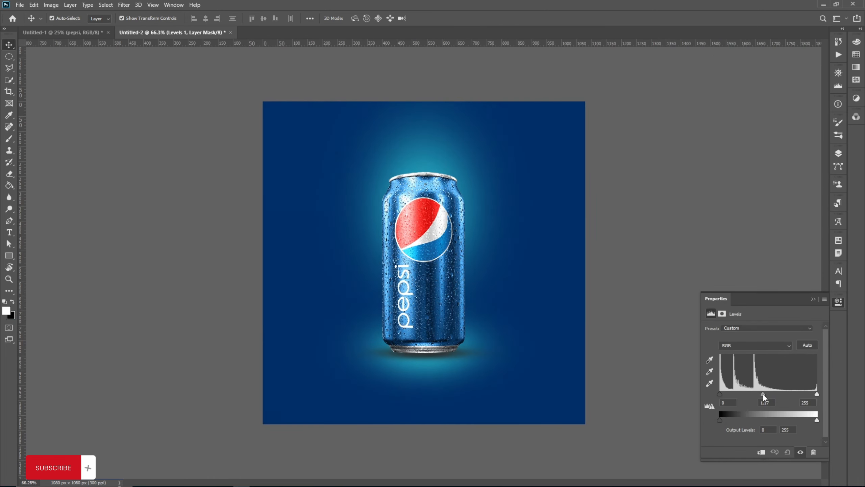
{"action": "left_click", "coordinate": [761, 451]}
{"action": "left_click", "coordinate": [837, 301]}
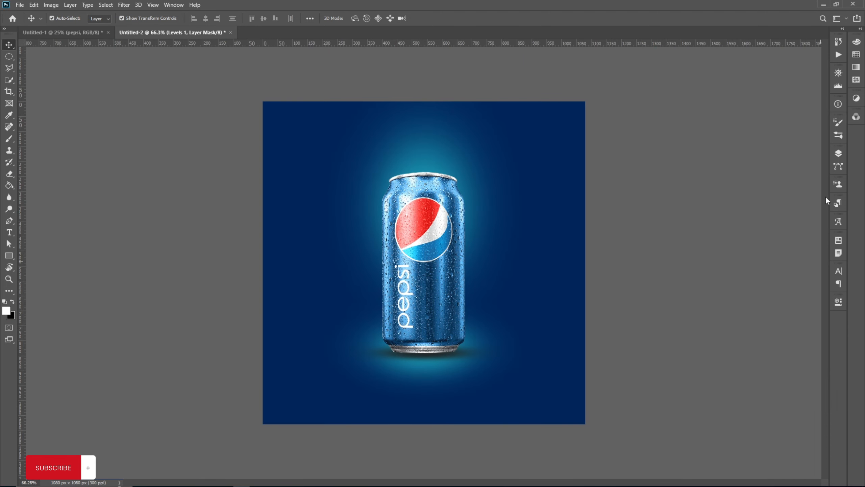
Make the soft brush tip round again and invert the Levels layer mask to black
{"action": "left_click", "coordinate": [838, 153]}
{"action": "left_click", "coordinate": [765, 473]}
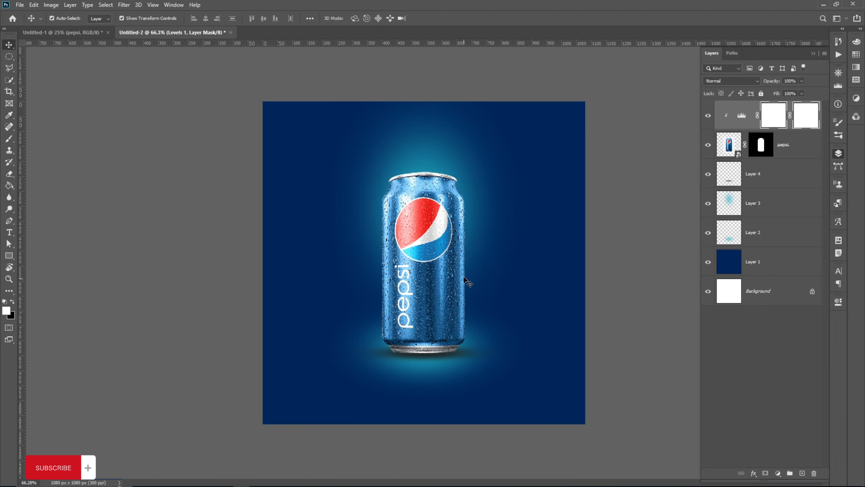
{"action": "key", "text": "b"}
{"action": "right_click", "coordinate": [438, 237]}
{"action": "left_click_drag", "start_coordinate": [462, 242], "coordinate": [472, 208]}
{"action": "left_click", "coordinate": [773, 115]}
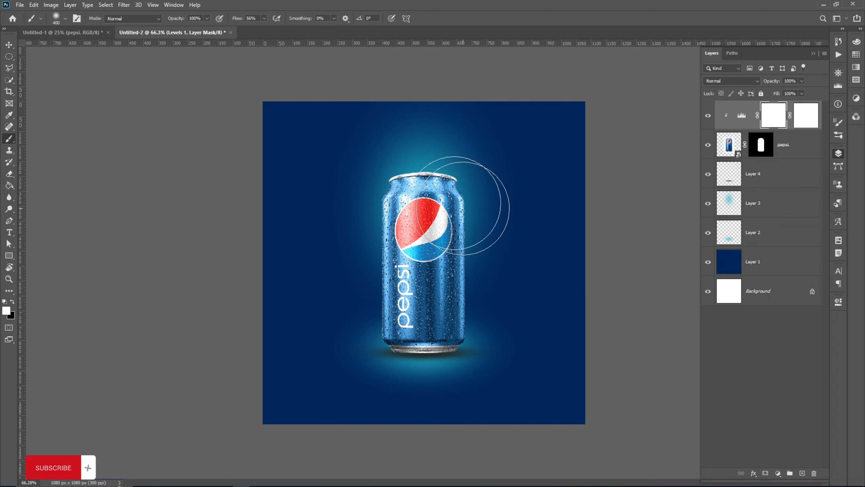
{"action": "key", "text": "ctrl+z"}
{"action": "key", "text": "ctrl+i"}
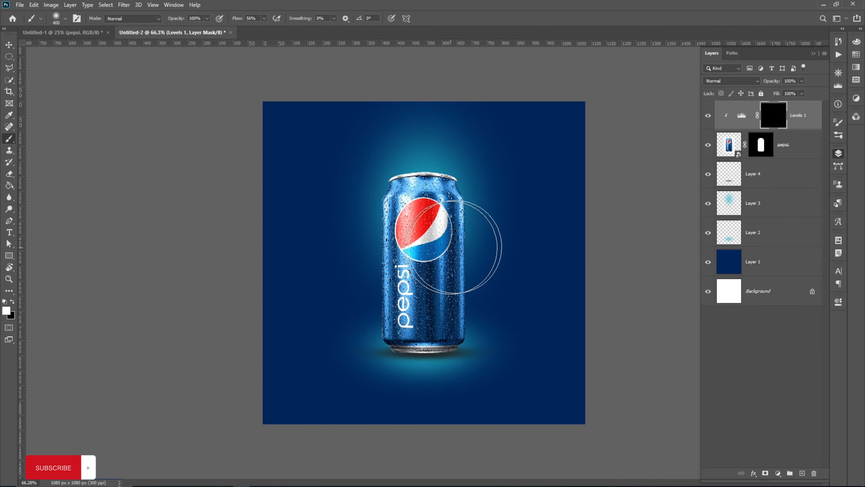
Paint white vertical strokes along the can's highlights and both edges in the Levels mask with a brush of about 80 px
{"action": "key", "text": "bracketleft"}
{"action": "key", "text": "bracketleft"}
{"action": "key", "text": "bracketleft"}
{"action": "key", "text": "bracketleft"}
{"action": "key", "text": "bracketleft"}
{"action": "key", "text": "bracketleft"}
{"action": "key", "text": "bracketleft"}
{"action": "key", "text": "bracketleft"}
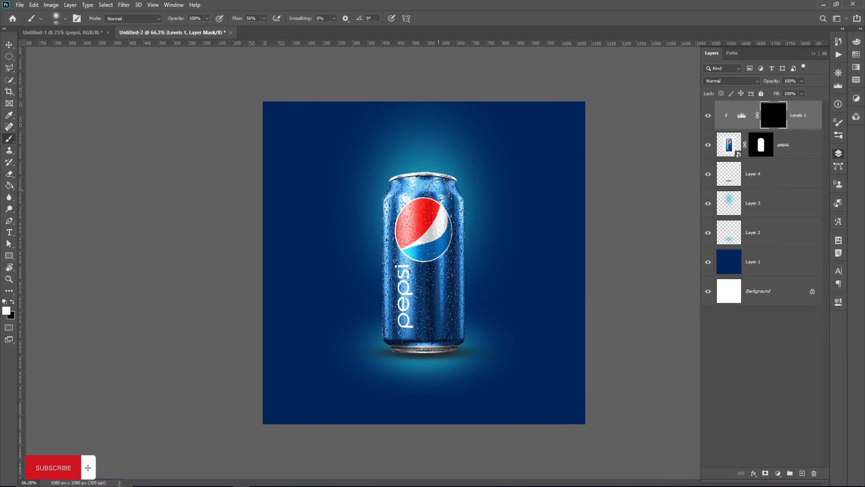
{"action": "mouse_move", "coordinate": [437, 184]}
{"action": "left_mouse_down"}
{"action": "mouse_move", "coordinate": [441, 333]}
{"action": "mouse_move", "coordinate": [411, 185]}
{"action": "mouse_move", "coordinate": [407, 339]}
{"action": "mouse_move", "coordinate": [408, 182]}
{"action": "left_mouse_up"}
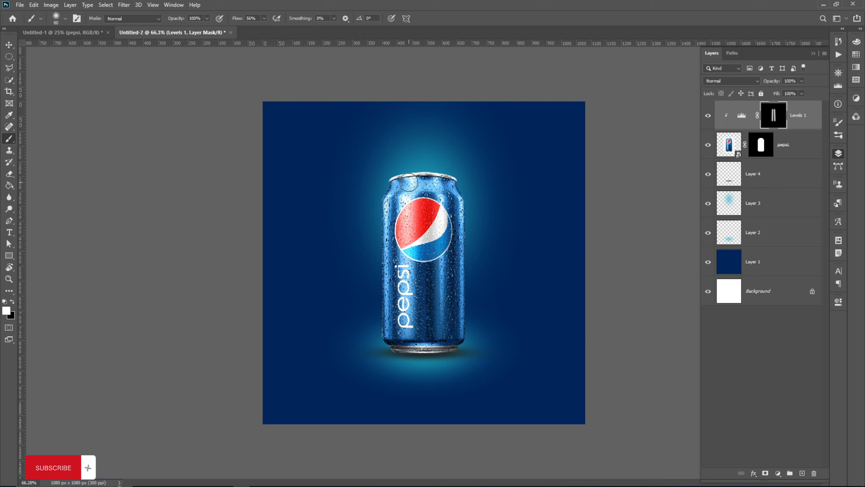
{"action": "left_click_drag", "start_coordinate": [462, 186], "coordinate": [471, 336]}
{"action": "left_click_drag", "start_coordinate": [383, 335], "coordinate": [382, 204]}
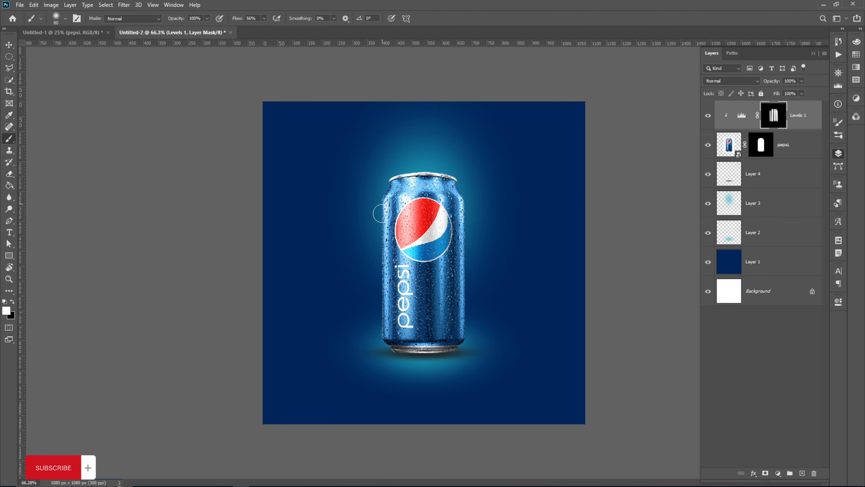
{"action": "key", "text": "v"}
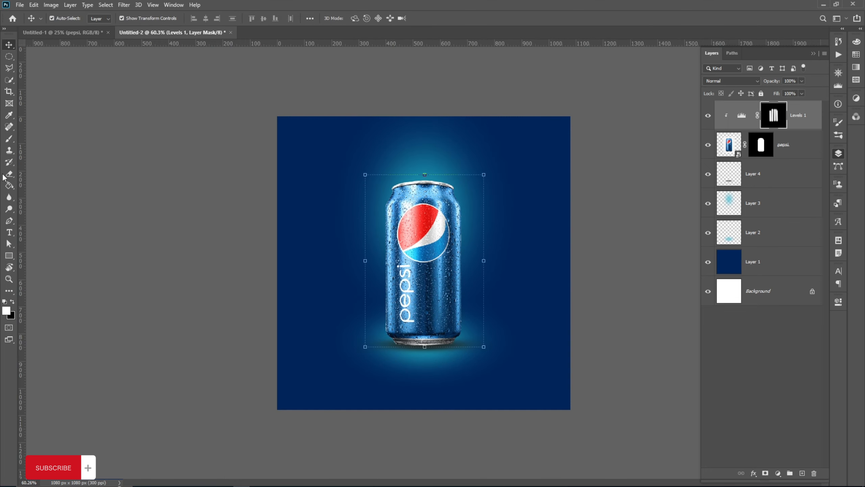
Add a new layer above the Levels adjustment and enlarge the brush to 700 px
{"action": "key", "text": "b"}
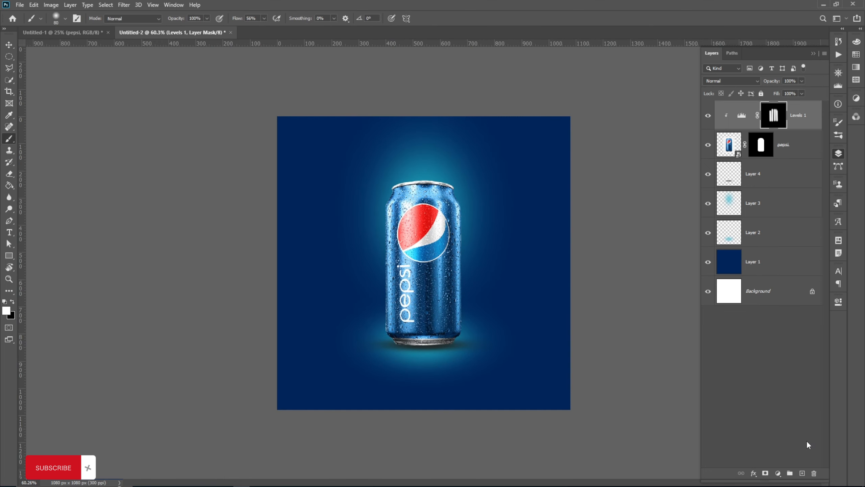
{"action": "left_click", "coordinate": [802, 473]}
{"action": "key", "text": "bracketright"}
{"action": "key", "text": "bracketright"}
{"action": "key", "text": "bracketright"}
{"action": "key", "text": "bracketright"}
{"action": "key", "text": "bracketright"}
{"action": "key", "text": "bracketright"}
{"action": "key", "text": "bracketright"}
{"action": "key", "text": "bracketright"}
{"action": "key", "text": "bracketright"}
{"action": "key", "text": "bracketright"}
{"action": "key", "text": "bracketright"}
{"action": "key", "text": "bracketright"}
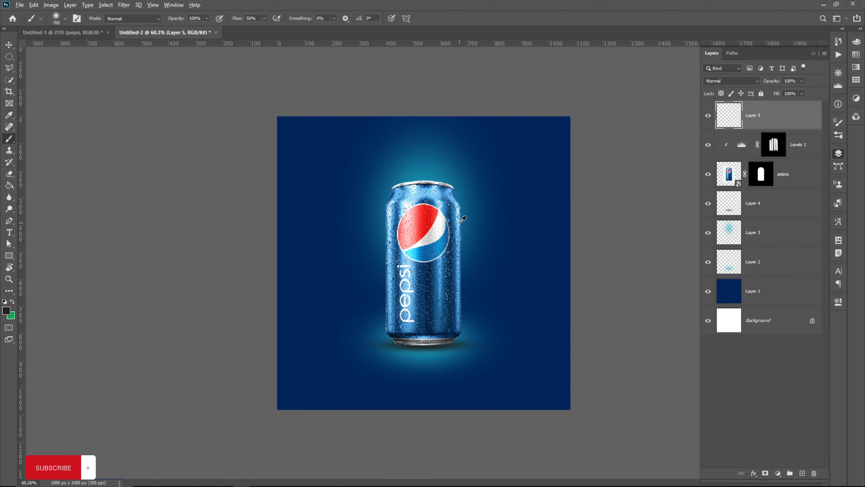
Sample a pale blue from the can and dab a soft round glow over its right side on Layer 5
{"action": "left_click", "coordinate": [457, 240], "text": "alt"}
{"action": "right_click", "coordinate": [482, 251]}
{"action": "double_click", "coordinate": [531, 320]}
{"action": "left_click", "coordinate": [506, 260]}
{"action": "left_click", "coordinate": [506, 260]}
Squash the glow into a thin vertical strip and fit it along the can's left edge
{"action": "key", "text": "v"}
{"action": "left_click_drag", "start_coordinate": [569, 262], "coordinate": [364, 255]}
{"action": "key", "text": "Return"}
{"action": "left_click_drag", "start_coordinate": [358, 316], "coordinate": [383, 318]}
{"action": "left_click_drag", "start_coordinate": [384, 410], "coordinate": [384, 373]}
{"action": "key", "text": "Return"}
Set the opacity of the left-edge glow layer to 57%
{"action": "left_click_drag", "start_coordinate": [390, 277], "coordinate": [390, 277]}
{"action": "left_click_drag", "start_coordinate": [793, 114], "coordinate": [767, 112]}
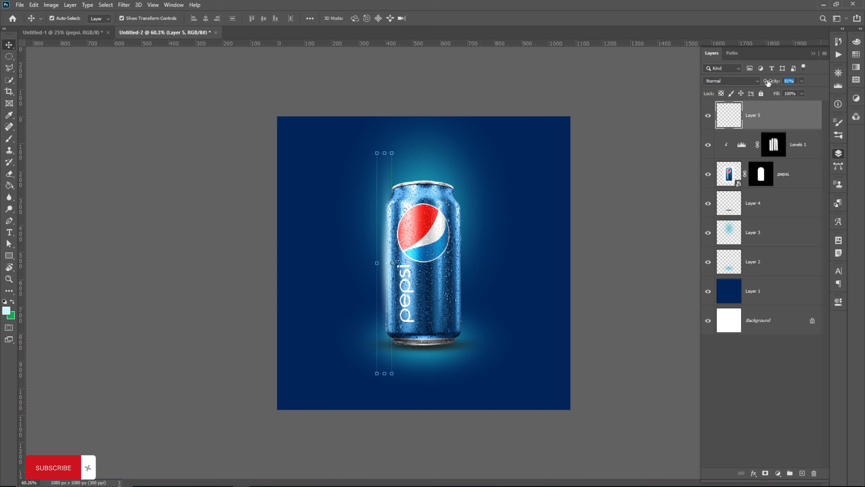
{"action": "scroll", "coordinate": [788, 82], "scroll_direction": "down", "scroll_amount": 6}
Duplicate the glow strip onto the can's right edge and mirror it horizontally
{"action": "left_click_drag", "start_coordinate": [377, 262], "coordinate": [459, 300]}
{"action": "left_click", "coordinate": [446, 19]}
{"action": "key", "text": "ctrl+t"}
{"action": "right_click", "coordinate": [456, 283]}
{"action": "left_click", "coordinate": [497, 435]}
{"action": "left_click", "coordinate": [446, 18]}
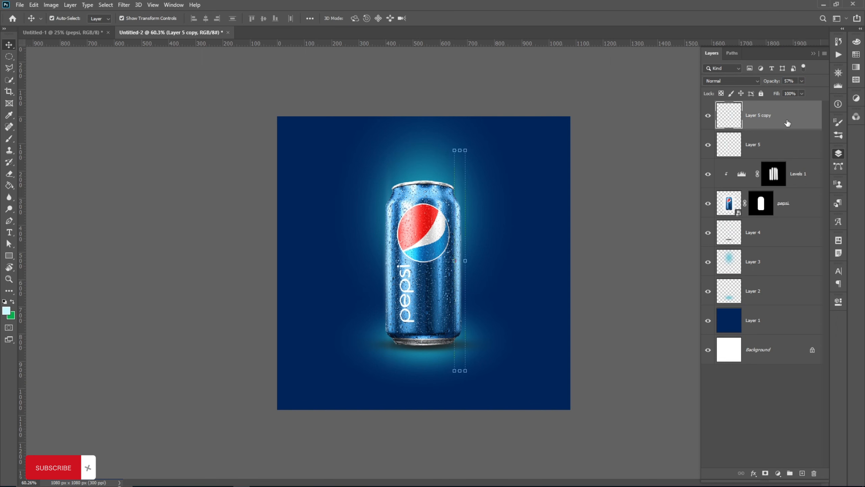
Duplicate the left-edge glow strip on Layer 5 and give the copy a bright cyan-blue Color Overlay
{"action": "left_click", "coordinate": [778, 147]}
{"action": "key", "text": "ctrl+j"}
{"action": "double_click", "coordinate": [797, 144]}
{"action": "scroll", "coordinate": [562, 154], "scroll_direction": "down", "scroll_amount": 2}
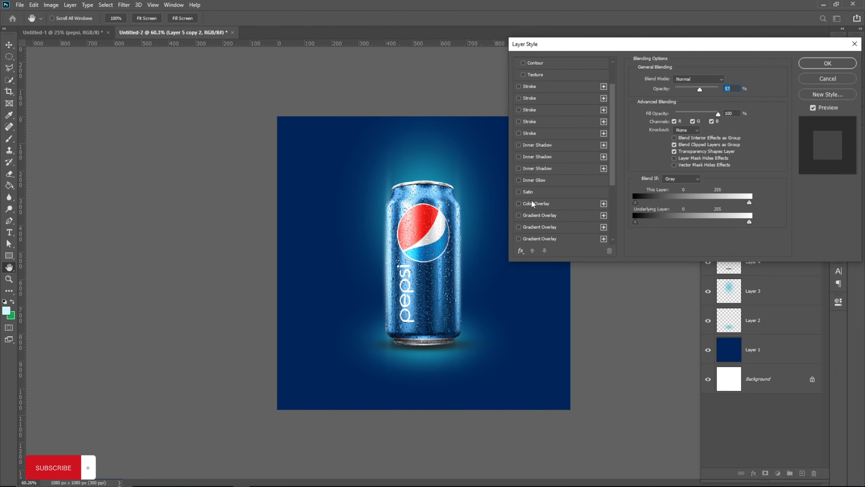
{"action": "left_click", "coordinate": [536, 203]}
{"action": "left_click", "coordinate": [727, 80]}
{"action": "left_click", "coordinate": [444, 266]}
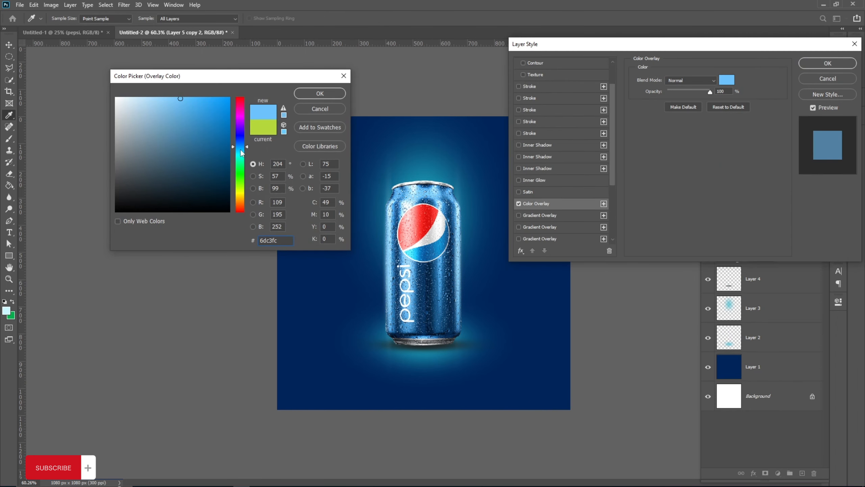
{"action": "left_click_drag", "start_coordinate": [242, 154], "coordinate": [242, 149]}
{"action": "left_click", "coordinate": [204, 97]}
{"action": "left_click", "coordinate": [320, 93]}
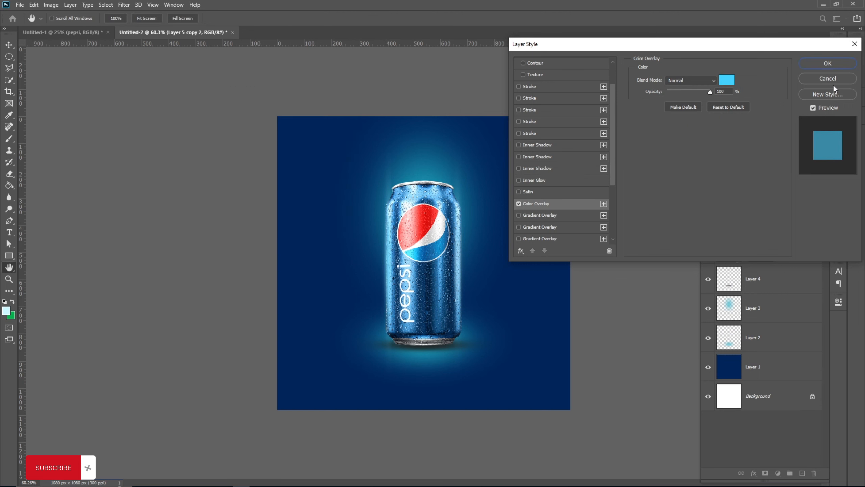
{"action": "left_click", "coordinate": [828, 64]}
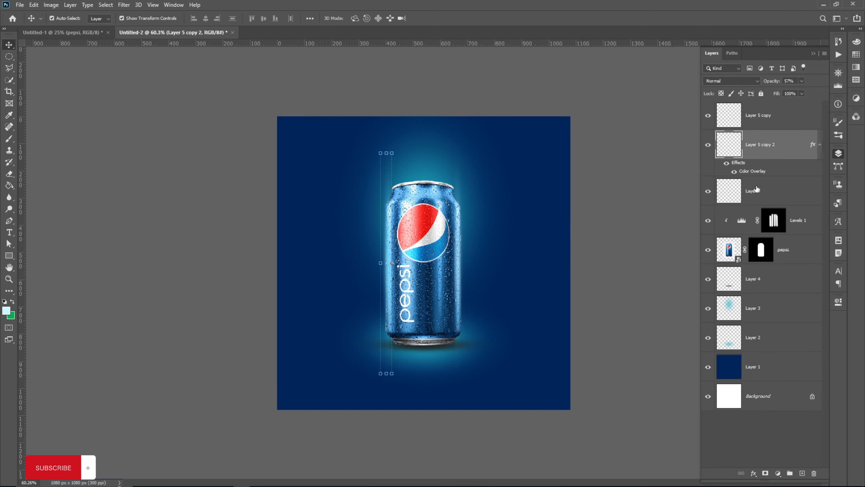
{"action": "left_click", "coordinate": [708, 145]}
{"action": "left_click", "coordinate": [708, 145]}
{"action": "left_click", "coordinate": [708, 116]}
{"action": "left_click", "coordinate": [709, 116]}
Duplicate the cyan-overlaid strip to the top of the layer stack, place it on the can's right edge and mirror it horizontally
{"action": "left_click_drag", "start_coordinate": [778, 153], "coordinate": [773, 105]}
{"action": "left_click_drag", "start_coordinate": [387, 275], "coordinate": [455, 272]}
{"action": "key", "text": "ctrl+t"}
{"action": "right_click", "coordinate": [455, 272]}
{"action": "left_click", "coordinate": [503, 424]}
{"action": "left_click_drag", "start_coordinate": [456, 303], "coordinate": [463, 302]}
{"action": "key", "text": "Return"}
Erase stray glow from the side strip layers around the can with the Eraser
{"action": "key", "text": "e"}
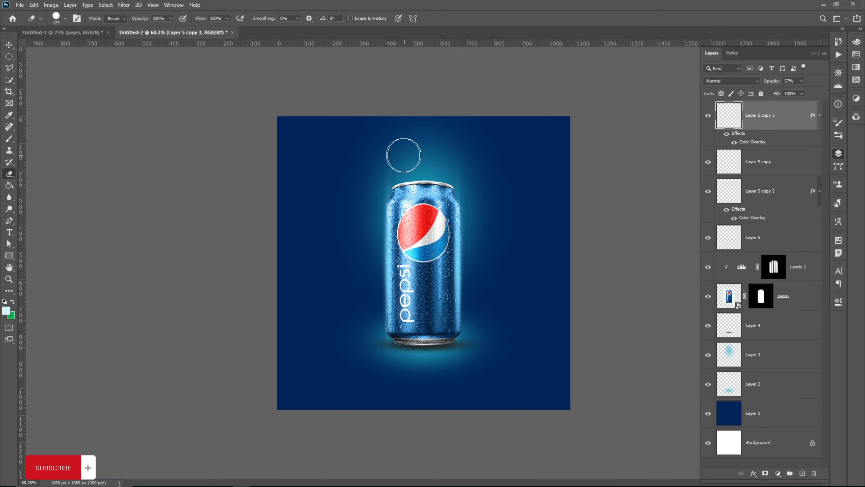
{"action": "key", "text": "alt+bracketleft"}
{"action": "key", "text": "alt+bracketleft"}
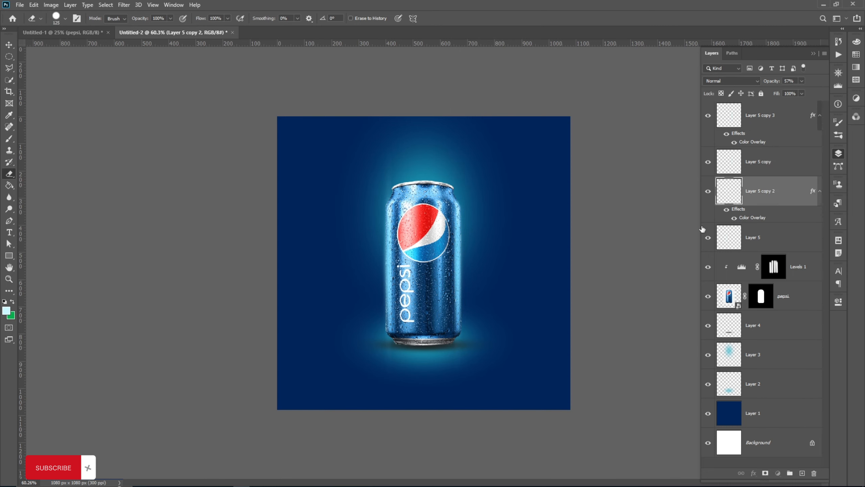
{"action": "left_click", "coordinate": [786, 241]}
{"action": "key", "text": "alt+bracketright"}
{"action": "key", "text": "alt+bracketright"}
{"action": "key", "text": "alt+bracketright"}
{"action": "key", "text": "v"}
{"action": "scroll", "coordinate": [221, 292], "scroll_direction": "down", "scroll_amount": 2}
{"action": "left_click", "coordinate": [221, 292]}
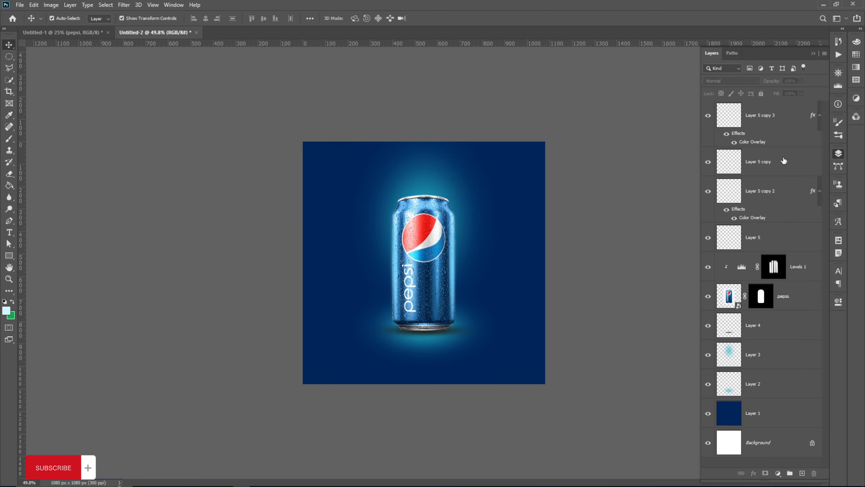
Group the four glow strip layers and name the group "SIde glow"
{"action": "left_click", "coordinate": [778, 239]}
{"action": "left_click", "coordinate": [772, 116], "text": "shift"}
{"action": "key", "text": "ctrl+g"}
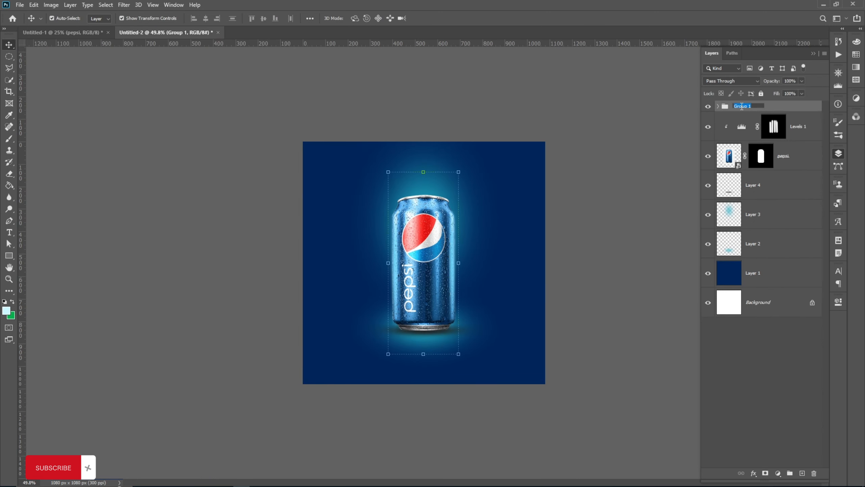
Lock the pepsi layer together with its Levels 1 adjustment layer
{"action": "left_click", "coordinate": [815, 163]}
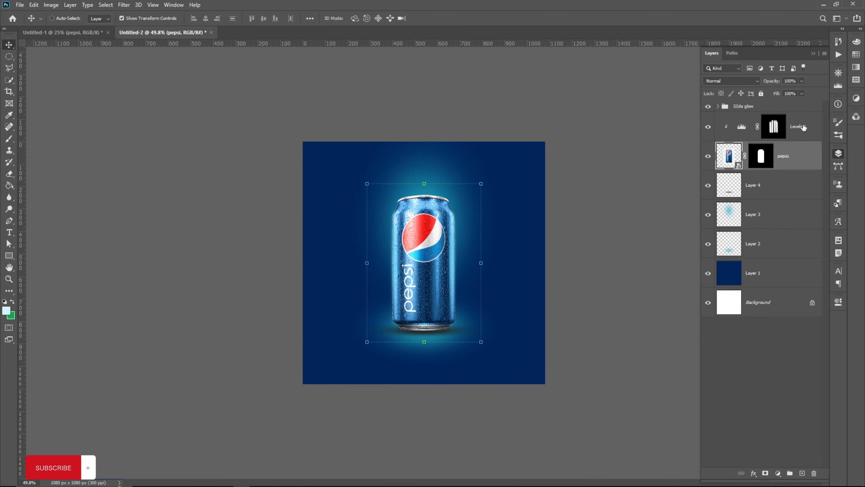
{"action": "left_click", "coordinate": [813, 134], "text": "shift"}
{"action": "key", "text": "ctrl+slash"}
Bring the light ray image from the Untitled-1 document into the poster and place its layer directly below Layer 4
{"action": "scroll", "coordinate": [445, 271], "scroll_direction": "up", "scroll_amount": 2}
{"action": "key", "text": "ctrl+Tab"}
{"action": "left_click_drag", "start_coordinate": [502, 132], "coordinate": [498, 239]}
{"action": "left_click_drag", "start_coordinate": [497, 180], "coordinate": [537, 177]}
{"action": "left_click_drag", "start_coordinate": [771, 125], "coordinate": [778, 231]}
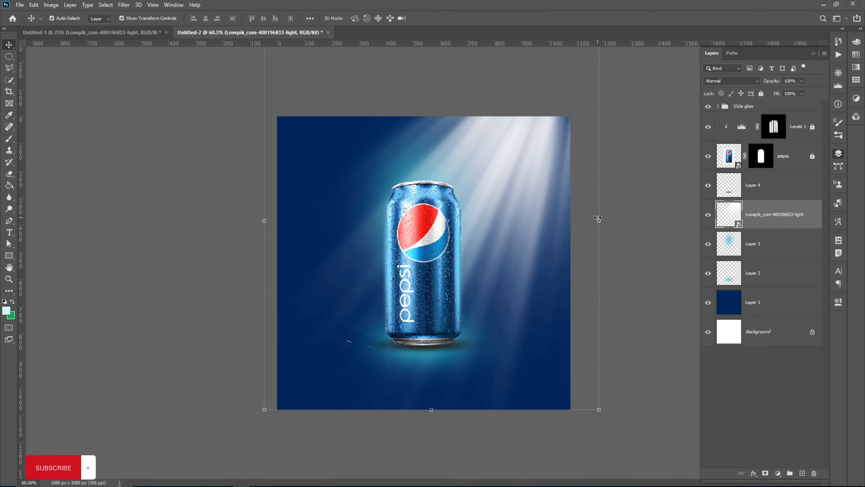
Rotate, scale and move the light rays so they fall from the poster's top centre onto the can
{"action": "key", "text": "ctrl+t"}
{"action": "left_click_drag", "start_coordinate": [579, 99], "coordinate": [534, 58]}
{"action": "left_click_drag", "start_coordinate": [461, 140], "coordinate": [446, 127]}
{"action": "left_click_drag", "start_coordinate": [143, 141], "coordinate": [282, 179]}
{"action": "left_click_drag", "start_coordinate": [487, 183], "coordinate": [484, 212]}
{"action": "left_click", "coordinate": [438, 18]}
Rasterize the light ray layer and fade out the beams' lower part with a soft 500 px Eraser
{"action": "left_click", "coordinate": [9, 174]}
{"action": "right_click", "coordinate": [776, 214]}
{"action": "left_click", "coordinate": [729, 263]}
{"action": "key", "text": "bracketright"}
{"action": "key", "text": "bracketright"}
{"action": "key", "text": "bracketright"}
{"action": "key", "text": "bracketright"}
{"action": "key", "text": "bracketright"}
{"action": "key", "text": "bracketright"}
{"action": "key", "text": "bracketright"}
{"action": "key", "text": "bracketright"}
{"action": "right_click", "coordinate": [556, 319]}
{"action": "mouse_move", "coordinate": [552, 257]}
{"action": "left_mouse_down"}
{"action": "mouse_move", "coordinate": [548, 146]}
{"action": "mouse_move", "coordinate": [520, 375]}
{"action": "mouse_move", "coordinate": [287, 246]}
{"action": "mouse_move", "coordinate": [297, 296]}
{"action": "left_mouse_up"}
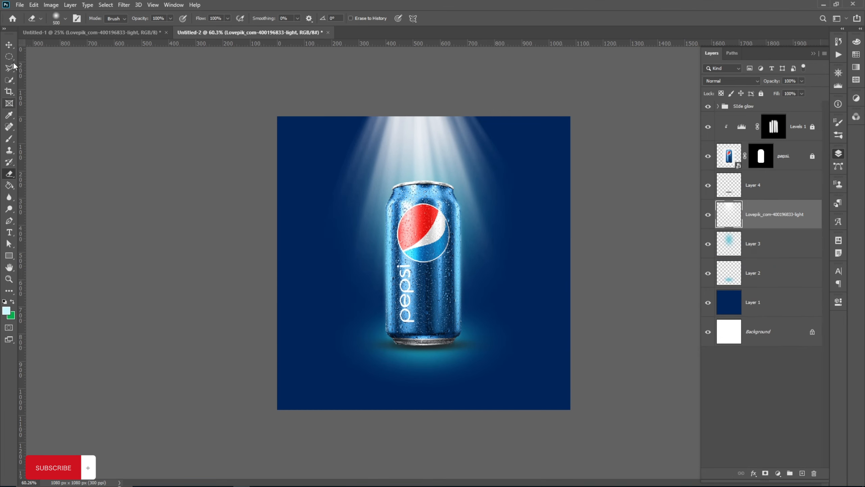
Lower the opacity of the light ray layer and deselect it
{"action": "key", "text": "v"}
{"action": "mouse_move", "coordinate": [772, 84]}
{"action": "left_mouse_down"}
{"action": "mouse_move", "coordinate": [765, 84]}
{"action": "mouse_move", "coordinate": [783, 86]}
{"action": "left_mouse_up"}
{"action": "left_click", "coordinate": [235, 190]}
{"action": "scroll", "coordinate": [430, 321], "scroll_direction": "up", "scroll_amount": 1}
Bring the water splash image from the Untitled-1 document into the poster as the topmost layer
{"action": "left_click", "coordinate": [129, 33]}
{"action": "left_click", "coordinate": [487, 256]}
{"action": "left_click_drag", "start_coordinate": [503, 289], "coordinate": [422, 259]}
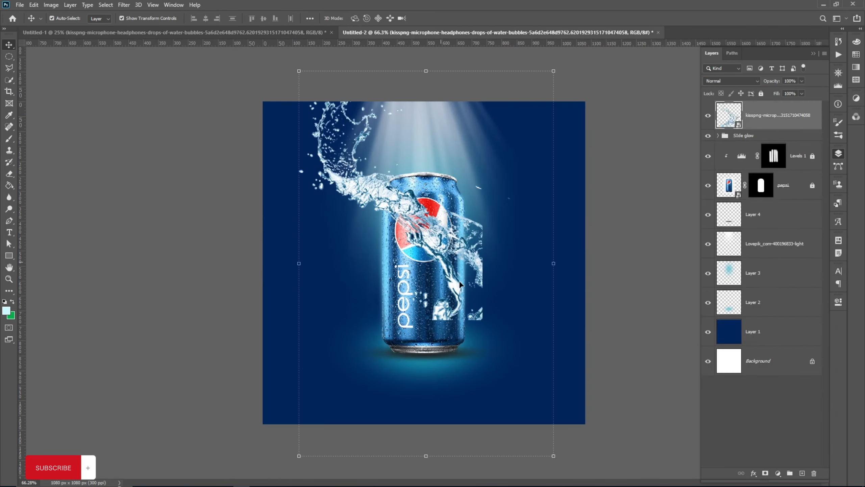
Scale the water splash down and position it so it wraps around the can from its rim to its base
{"action": "left_click_drag", "start_coordinate": [554, 456], "coordinate": [578, 478]}
{"action": "left_click_drag", "start_coordinate": [441, 426], "coordinate": [441, 344]}
{"action": "left_click_drag", "start_coordinate": [586, 416], "coordinate": [492, 242]}
{"action": "left_click_drag", "start_coordinate": [395, 167], "coordinate": [432, 311]}
{"action": "left_click_drag", "start_coordinate": [528, 392], "coordinate": [525, 384]}
{"action": "left_click_drag", "start_coordinate": [449, 318], "coordinate": [447, 330]}
{"action": "left_click", "coordinate": [437, 19]}
{"action": "key", "text": "ctrl+t"}
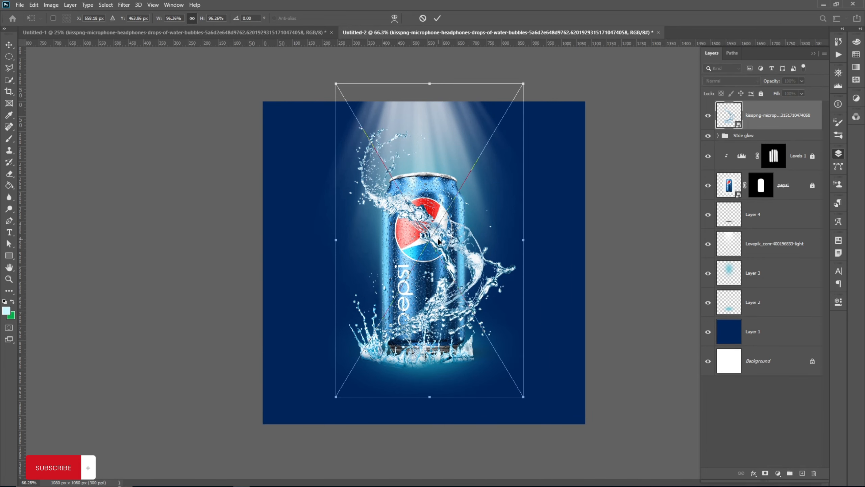
{"action": "right_click", "coordinate": [432, 232]}
{"action": "left_click", "coordinate": [460, 377]}
{"action": "left_click_drag", "start_coordinate": [420, 301], "coordinate": [415, 302]}
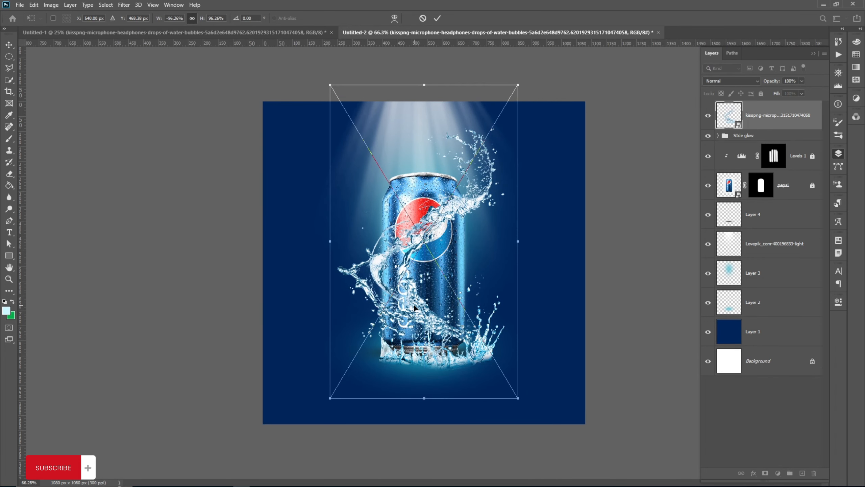
{"action": "key", "text": "ctrl+z"}
{"action": "key", "text": "ctrl+z"}
{"action": "left_click", "coordinate": [423, 18]}
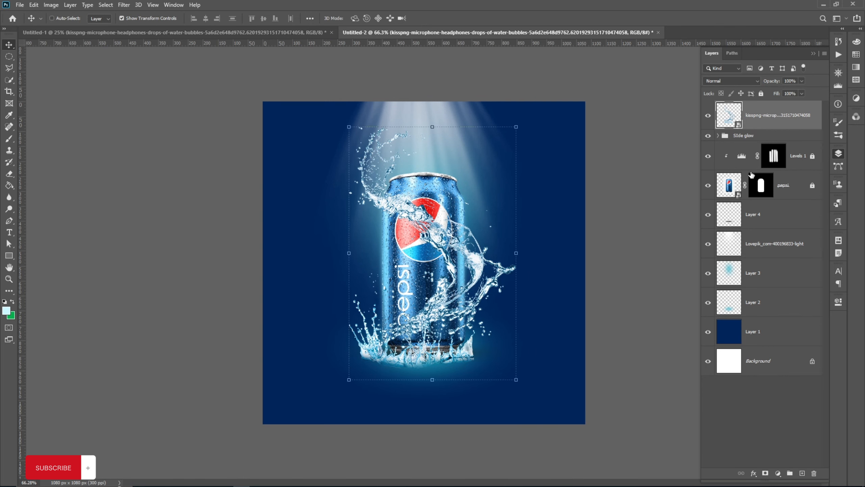
Convert the masked pepsi layer to a Smart Object, rasterize the splash and erase the water inside the can's outline
{"action": "right_click", "coordinate": [787, 187]}
{"action": "left_click", "coordinate": [732, 190]}
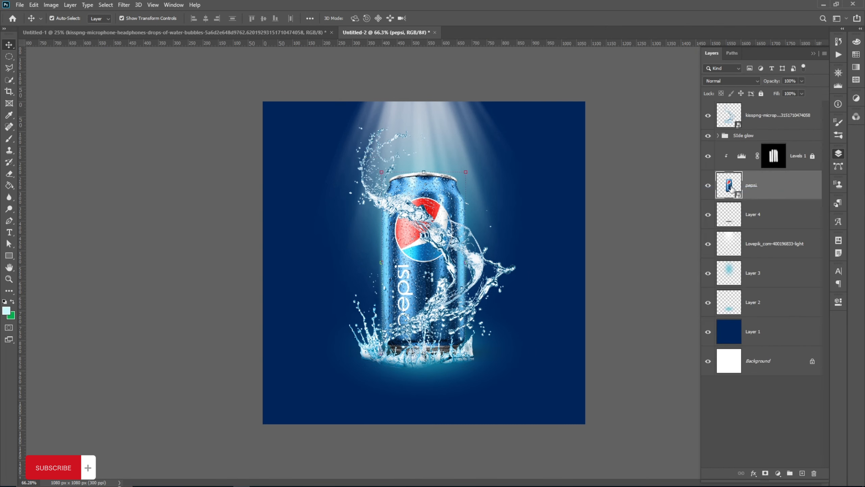
{"action": "key", "text": "e"}
{"action": "right_click", "coordinate": [787, 116]}
{"action": "left_click", "coordinate": [715, 265]}
{"action": "left_click_drag", "start_coordinate": [432, 265], "coordinate": [405, 377]}
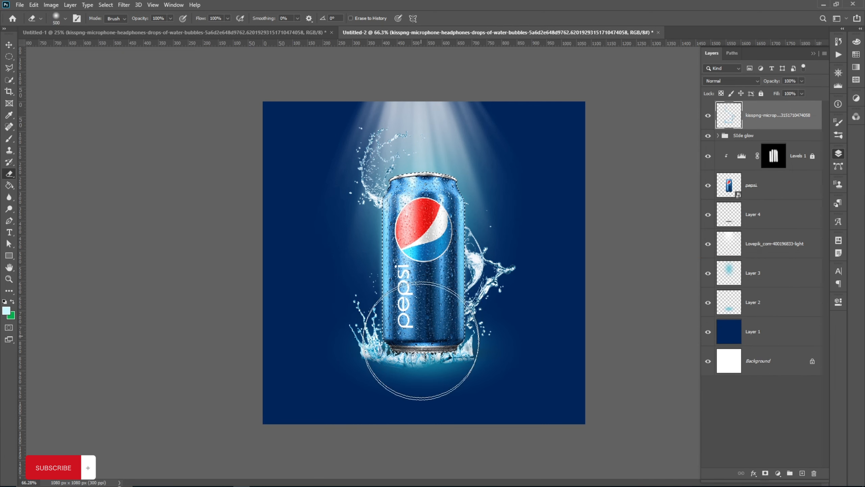
Erase the water crown around the can's base with a smaller Eraser, keeping the side splashes
{"action": "key", "text": "bracketleft"}
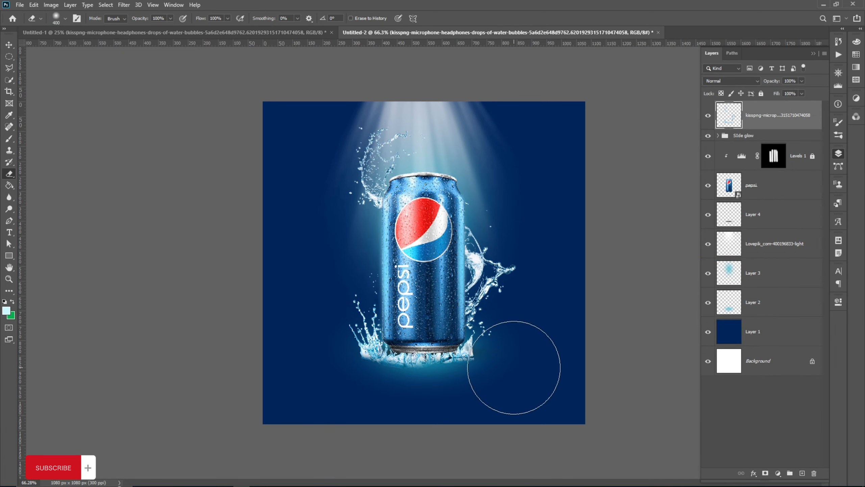
{"action": "mouse_move", "coordinate": [473, 350]}
{"action": "left_mouse_down"}
{"action": "mouse_move", "coordinate": [384, 360]}
{"action": "mouse_move", "coordinate": [370, 344]}
{"action": "left_mouse_up"}
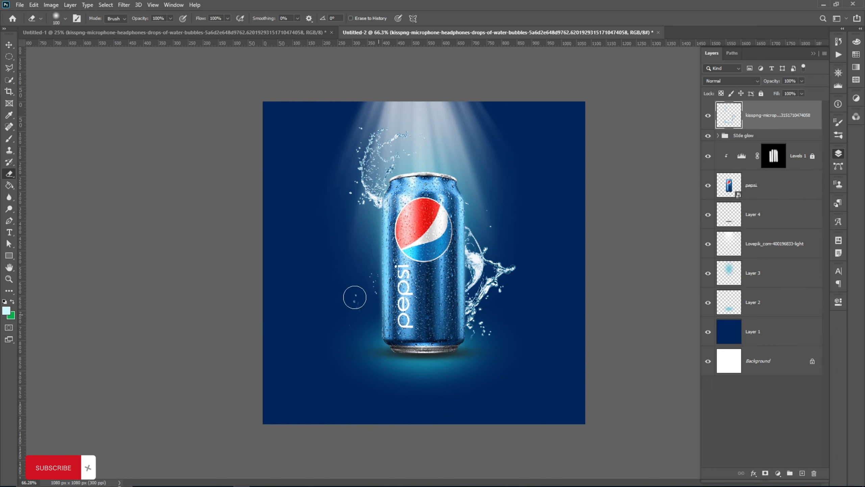
{"action": "key", "text": "ctrl+z"}
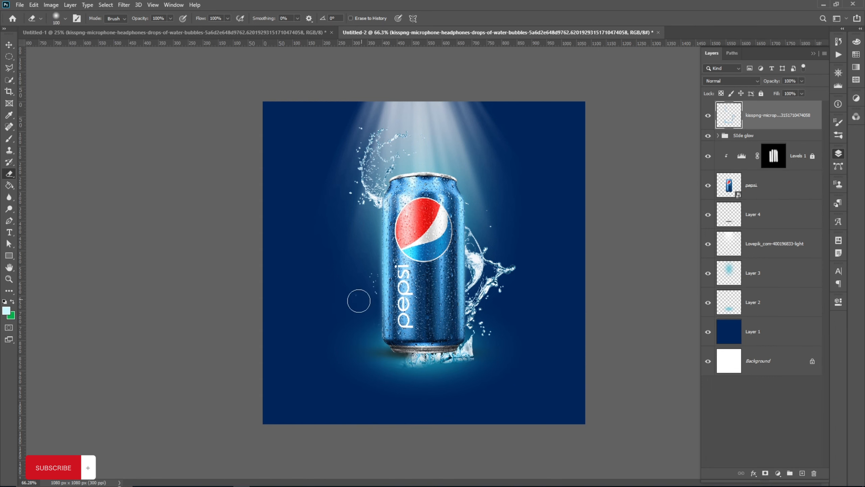
{"action": "left_click_drag", "start_coordinate": [402, 358], "coordinate": [472, 341]}
{"action": "key", "text": "v"}
{"action": "left_click", "coordinate": [110, 72]}
Bring the ice cube image from the Untitled-1 document into the poster, shrink it and place it against the can's lower right corner
{"action": "key", "text": "ctrl+Tab"}
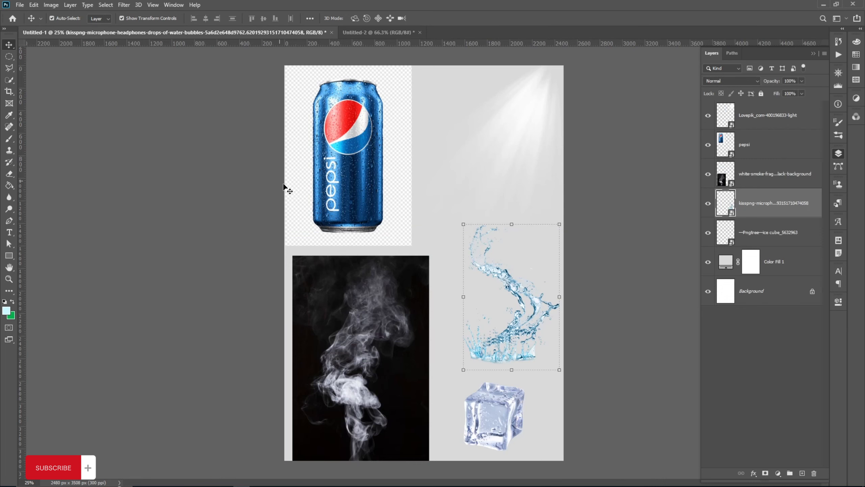
{"action": "left_click_drag", "start_coordinate": [495, 412], "coordinate": [456, 350]}
{"action": "left_click_drag", "start_coordinate": [525, 434], "coordinate": [526, 436]}
{"action": "left_click_drag", "start_coordinate": [424, 351], "coordinate": [340, 256]}
{"action": "left_click_drag", "start_coordinate": [241, 128], "coordinate": [426, 313]}
{"action": "left_click_drag", "start_coordinate": [455, 339], "coordinate": [532, 368]}
{"action": "left_click", "coordinate": [438, 18]}
{"action": "scroll", "coordinate": [536, 377], "scroll_direction": "up", "scroll_amount": 2}
{"action": "key", "text": "ctrl+t"}
{"action": "left_click_drag", "start_coordinate": [493, 365], "coordinate": [501, 367]}
{"action": "key", "text": "Return"}
Add a new layer beneath the ice cube layer and dab a soft near-black shadow spot below the cube
{"action": "left_click", "coordinate": [760, 136]}
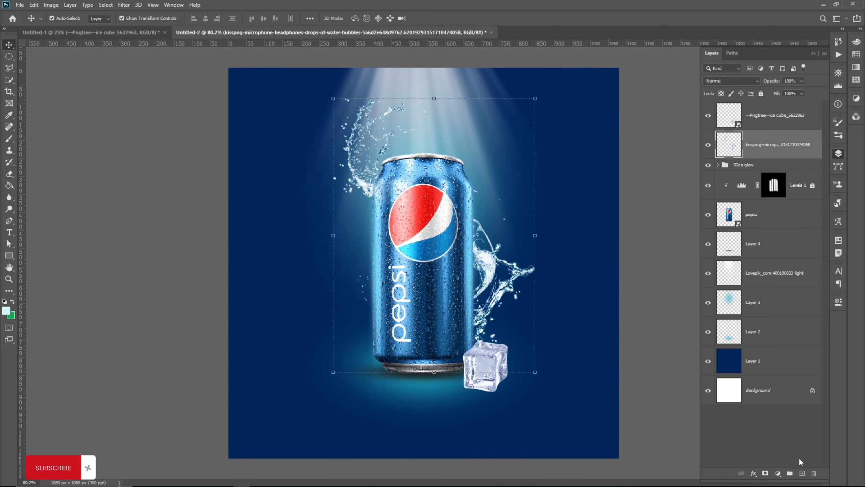
{"action": "left_click", "coordinate": [802, 473]}
{"action": "key", "text": "b"}
{"action": "left_click", "coordinate": [6, 310]}
{"action": "left_click", "coordinate": [116, 203]}
{"action": "key", "text": "Return"}
{"action": "key", "text": "bracketleft"}
{"action": "key", "text": "bracketleft"}
{"action": "key", "text": "bracketleft"}
{"action": "key", "text": "bracketleft"}
{"action": "key", "text": "bracketleft"}
{"action": "key", "text": "bracketleft"}
{"action": "key", "text": "bracketleft"}
{"action": "key", "text": "bracketleft"}
{"action": "key", "text": "bracketleft"}
{"action": "key", "text": "bracketleft"}
{"action": "key", "text": "bracketleft"}
{"action": "key", "text": "bracketleft"}
{"action": "key", "text": "bracketleft"}
{"action": "key", "text": "bracketleft"}
{"action": "key", "text": "bracketright"}
{"action": "key", "text": "bracketright"}
{"action": "key", "text": "bracketright"}
{"action": "left_click", "coordinate": [481, 392]}
Squash the shadow spot to about 71% width and 12% height, rotate it about 7° and fit it under the cube's front edge
{"action": "key", "text": "v"}
{"action": "left_click_drag", "start_coordinate": [480, 340], "coordinate": [481, 425]}
{"action": "left_click_drag", "start_coordinate": [489, 433], "coordinate": [520, 401]}
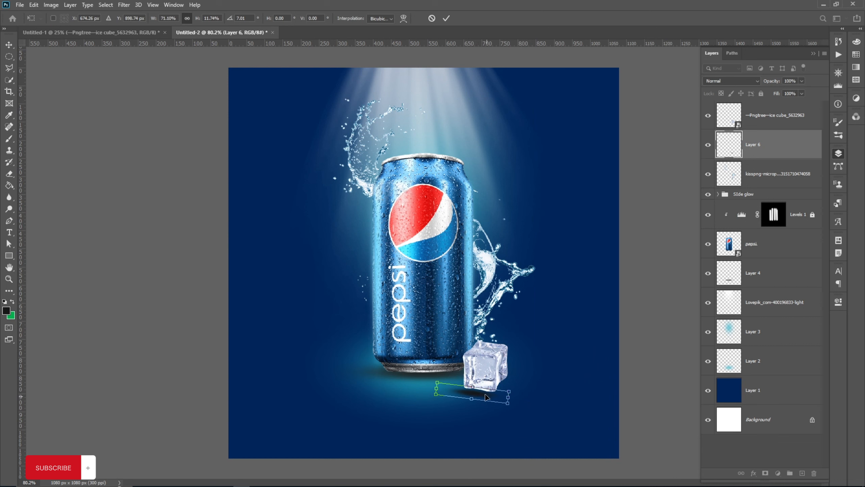
{"action": "key", "text": "Return"}
Duplicate the cube's shadow, rotate the copy to about -51° and fit it along the cube's lower right edge
{"action": "left_click_drag", "start_coordinate": [480, 390], "coordinate": [515, 399]}
{"action": "left_click_drag", "start_coordinate": [561, 395], "coordinate": [545, 358]}
{"action": "left_click_drag", "start_coordinate": [519, 395], "coordinate": [506, 378]}
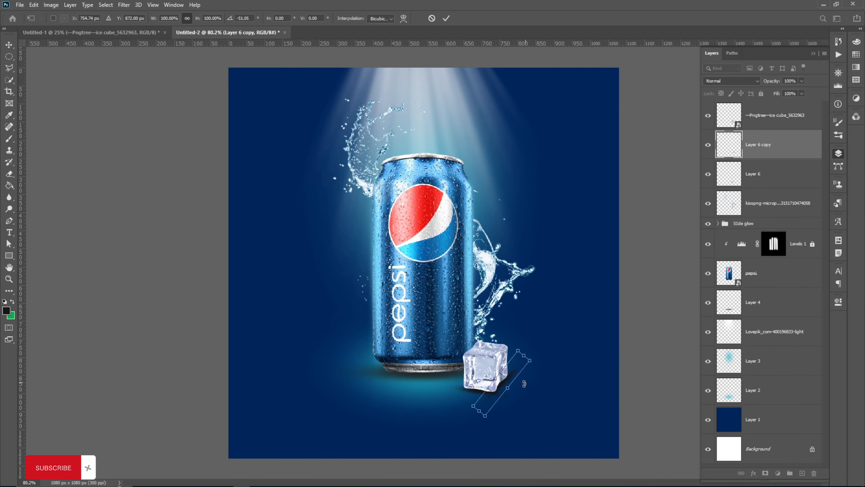
{"action": "left_click", "coordinate": [446, 18]}
Erase the excess shadow around the ice cube on Layer 6 copy and Layer 6
{"action": "key", "text": "e"}
{"action": "scroll", "coordinate": [489, 416], "scroll_direction": "up", "scroll_amount": 2}
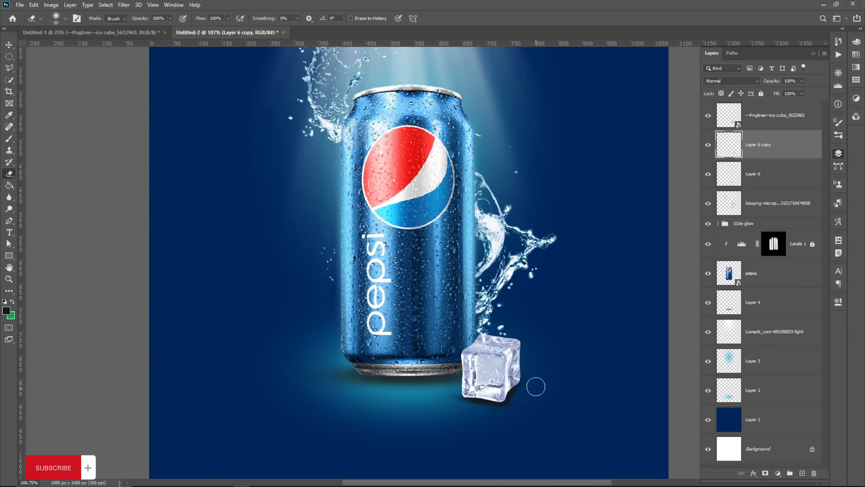
{"action": "left_click", "coordinate": [768, 177]}
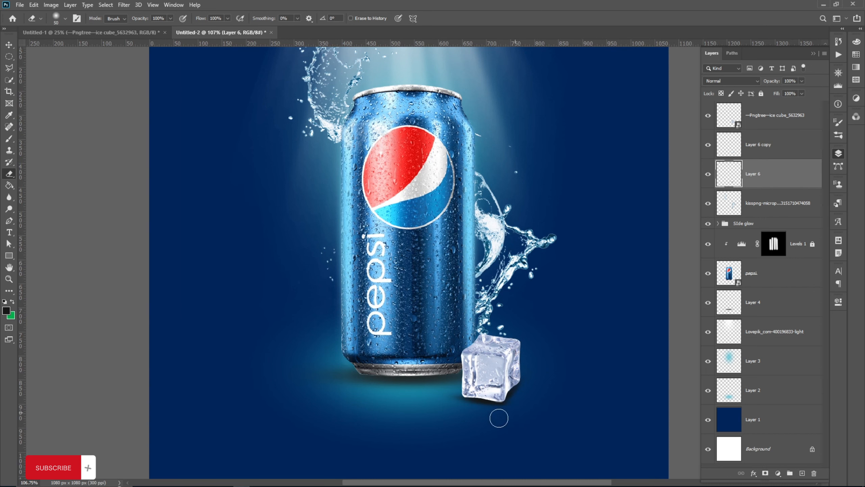
Set the opacity of both ice cube shadow layers to 90% and lock them
{"action": "key", "text": "v"}
{"action": "key", "text": "alt+bracketright"}
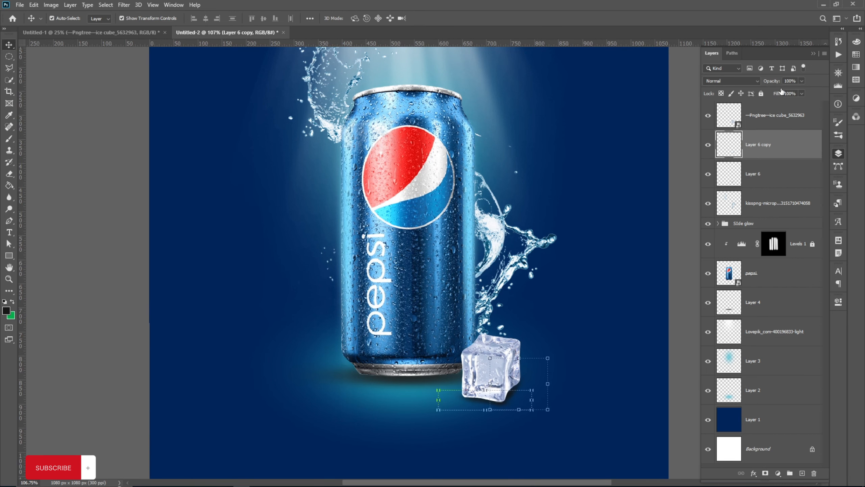
{"action": "key", "text": "alt+shift+bracketleft"}
{"action": "key", "text": "ctrl+slash"}
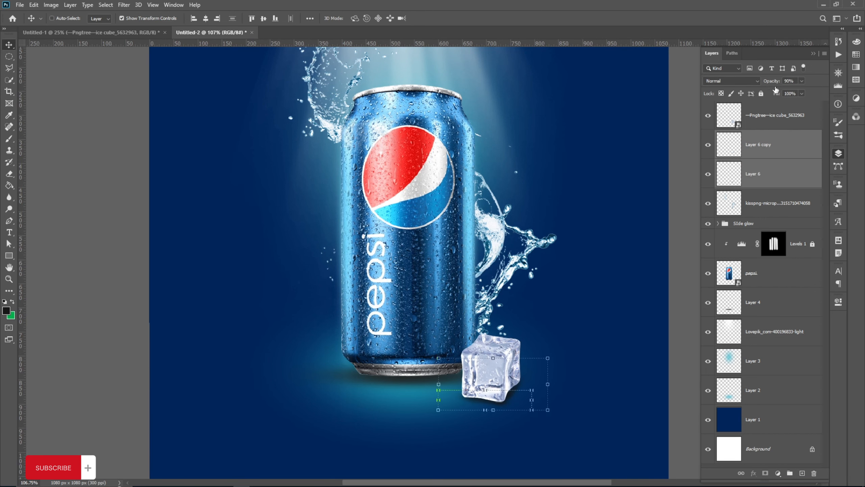
Sample the light blue glow color and paint a soft spot on a new layer above the ice cube layer
{"action": "key", "text": "ctrl+0"}
{"action": "key", "text": "b"}
{"action": "left_click", "coordinate": [360, 275], "text": "alt"}
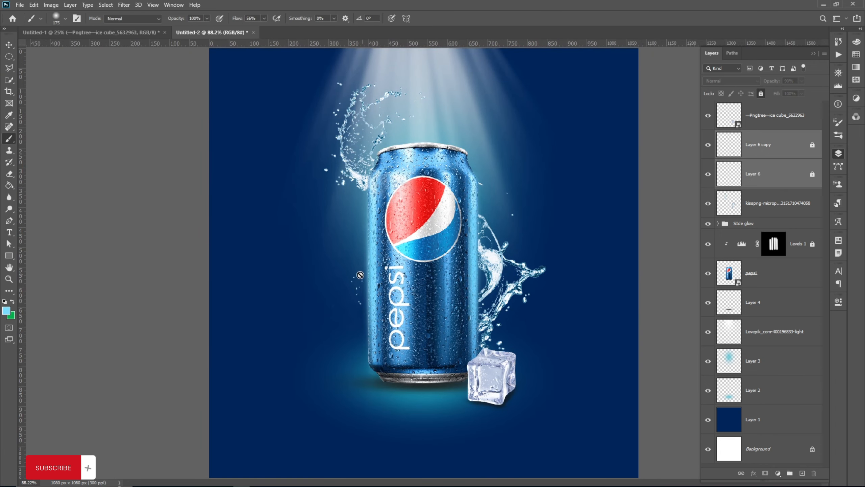
{"action": "key", "text": "alt+bracketright"}
{"action": "key", "text": "alt+bracketright"}
{"action": "key", "text": "ctrl+alt+shift+n"}
{"action": "double_click", "coordinate": [573, 326]}
Squash the light blue spot into a thin vertical highlight and fit it along the ice cube's left edge
{"action": "left_click", "coordinate": [9, 45]}
{"action": "left_click_drag", "start_coordinate": [629, 326], "coordinate": [538, 332]}
{"action": "left_click_drag", "start_coordinate": [538, 270], "coordinate": [533, 301]}
{"action": "left_click_drag", "start_coordinate": [522, 340], "coordinate": [471, 374]}
{"action": "left_click_drag", "start_coordinate": [479, 336], "coordinate": [476, 350]}
{"action": "scroll", "coordinate": [485, 392], "scroll_direction": "up", "scroll_amount": 3}
{"action": "mouse_move", "coordinate": [465, 380]}
{"action": "left_mouse_down"}
{"action": "mouse_move", "coordinate": [465, 371]}
{"action": "mouse_move", "coordinate": [460, 378]}
{"action": "left_mouse_up"}
Duplicate the edge highlight, rotate copies to follow the ice cube's upper edges and erase the part that overhangs the cube
{"action": "left_click_drag", "start_coordinate": [466, 374], "coordinate": [505, 383]}
{"action": "left_click", "coordinate": [446, 18]}
{"action": "key", "text": "ctrl+t"}
{"action": "left_click_drag", "start_coordinate": [511, 420], "coordinate": [558, 318]}
{"action": "left_click", "coordinate": [446, 21]}
{"action": "key", "text": "ctrl+t"}
{"action": "key", "text": "Return"}
{"action": "key", "text": "e"}
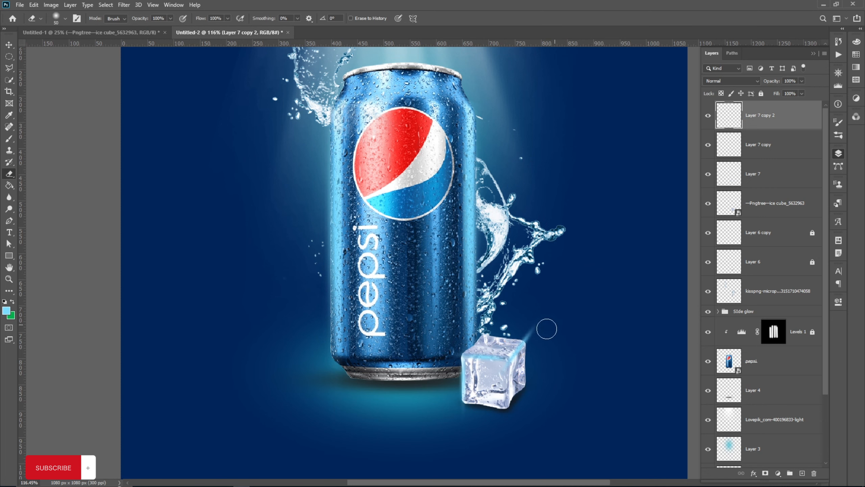
Place another copy of the vertical highlight along the ice cube's front corner edge
{"action": "left_click", "coordinate": [6, 43]}
{"action": "mouse_move", "coordinate": [501, 412]}
{"action": "left_mouse_down"}
{"action": "mouse_move", "coordinate": [446, 404]}
{"action": "mouse_move", "coordinate": [520, 356]}
{"action": "mouse_move", "coordinate": [507, 385]}
{"action": "left_mouse_up"}
{"action": "scroll", "coordinate": [513, 407], "scroll_direction": "down", "scroll_amount": 2}
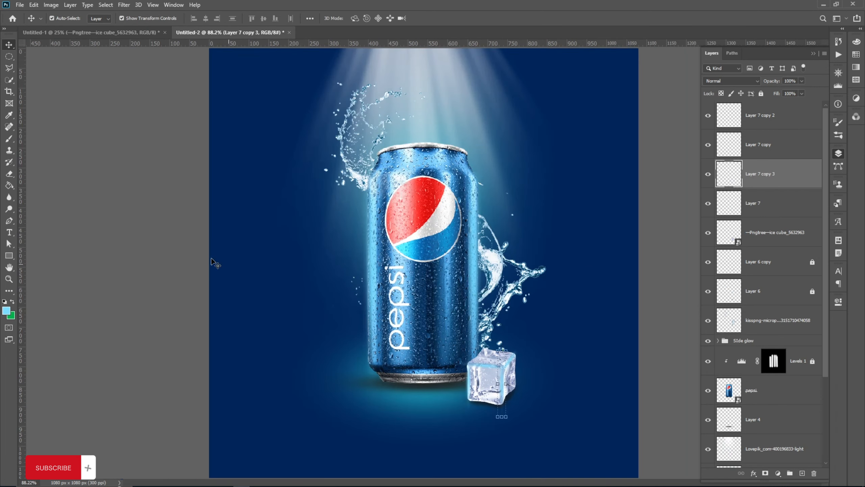
Rename the ice cube layer to Ice and clip a Levels adjustment to it with a shadow input of 27 and darker midtones
{"action": "left_click", "coordinate": [775, 234]}
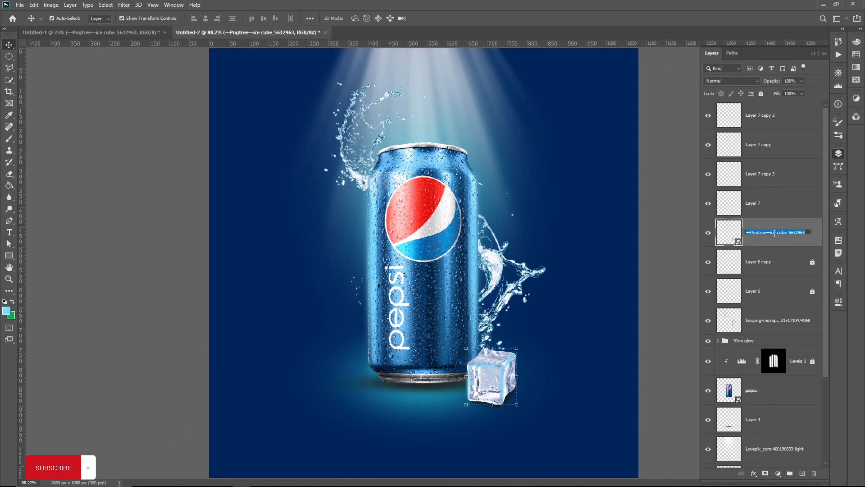
{"action": "key", "text": "Return"}
{"action": "left_click", "coordinate": [777, 473]}
{"action": "left_click", "coordinate": [804, 354]}
{"action": "left_click_drag", "start_coordinate": [768, 395], "coordinate": [793, 395]}
{"action": "left_click_drag", "start_coordinate": [720, 394], "coordinate": [730, 395]}
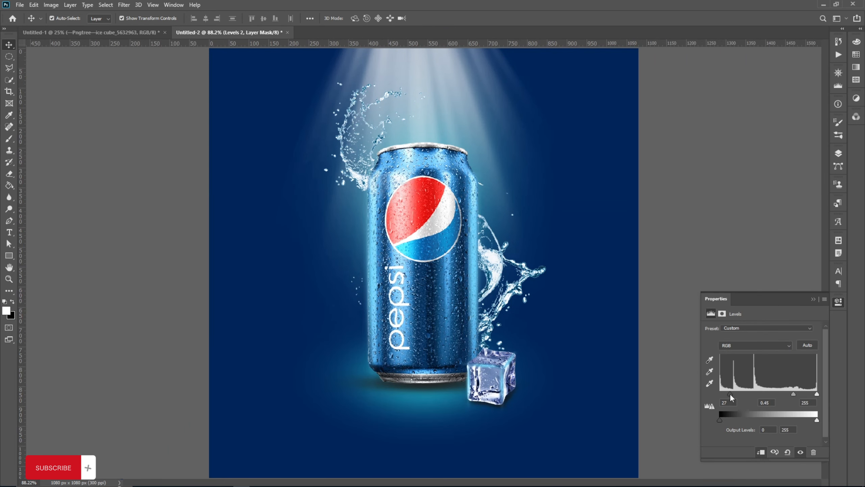
{"action": "left_click_drag", "start_coordinate": [793, 395], "coordinate": [814, 395]}
{"action": "left_click", "coordinate": [838, 153]}
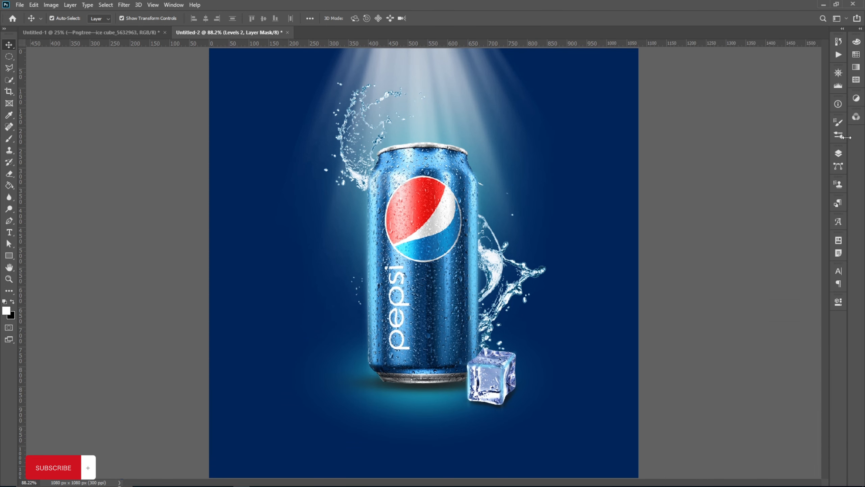
Group Layer 7 and its three copies and name the group Ice glow
{"action": "left_click", "coordinate": [772, 204]}
{"action": "left_click", "coordinate": [779, 116], "text": "shift"}
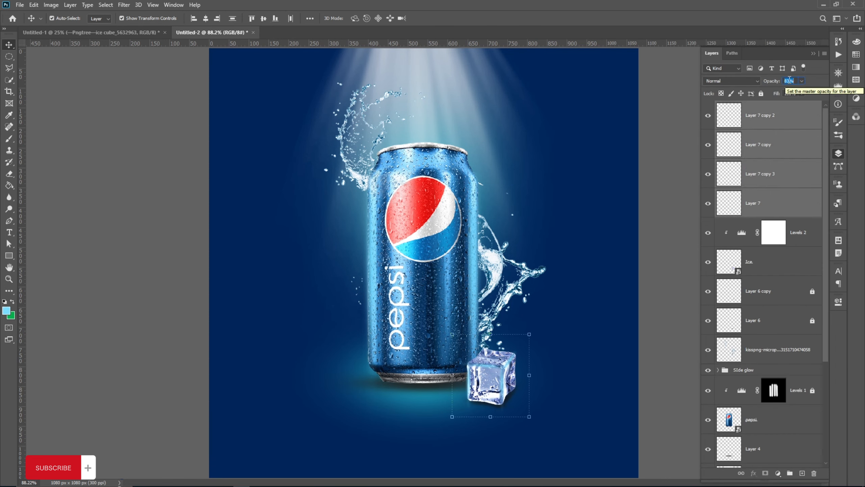
{"action": "key", "text": "ctrl+g"}
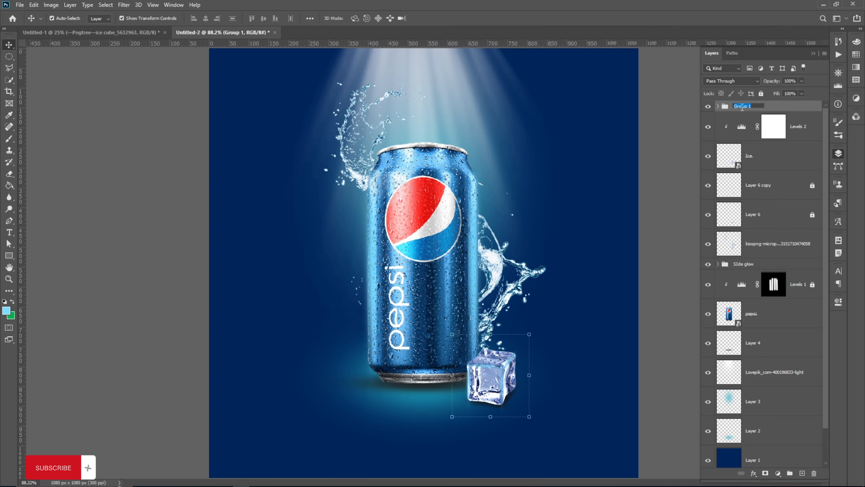
Duplicate the ice cube to the left of the can, scale the copy down and flip it horizontally
{"action": "scroll", "coordinate": [534, 373], "scroll_direction": "down", "scroll_amount": 2}
{"action": "left_click_drag", "start_coordinate": [483, 362], "coordinate": [346, 288]}
{"action": "left_click_drag", "start_coordinate": [286, 315], "coordinate": [339, 341]}
{"action": "right_click", "coordinate": [315, 335]}
{"action": "left_click", "coordinate": [337, 321]}
{"action": "left_click", "coordinate": [437, 18]}
Duplicate the small ice cube into the poster's lower left corner, scaled up to 5.57% and rotated to about -164°
{"action": "left_click_drag", "start_coordinate": [339, 341], "coordinate": [316, 366]}
{"action": "left_click_drag", "start_coordinate": [293, 381], "coordinate": [257, 417]}
{"action": "left_click_drag", "start_coordinate": [353, 403], "coordinate": [337, 423]}
{"action": "left_click_drag", "start_coordinate": [347, 358], "coordinate": [368, 349]}
{"action": "left_click_drag", "start_coordinate": [292, 394], "coordinate": [251, 436]}
{"action": "left_click_drag", "start_coordinate": [326, 392], "coordinate": [364, 386]}
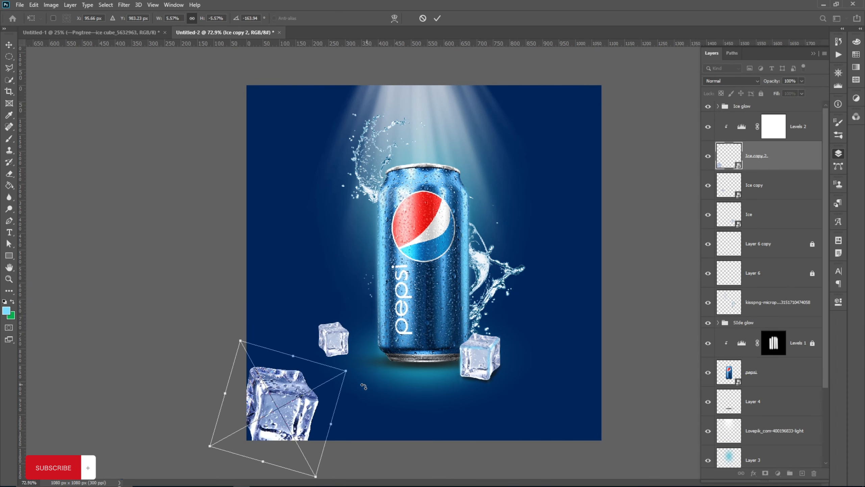
{"action": "left_click", "coordinate": [437, 18]}
Duplicate the small ice cube into the poster's lower right corner, enlarge it and rotate it slightly
{"action": "left_click_drag", "start_coordinate": [344, 330], "coordinate": [600, 364]}
{"action": "left_click_drag", "start_coordinate": [573, 392], "coordinate": [527, 434]}
{"action": "left_click_drag", "start_coordinate": [580, 393], "coordinate": [580, 412]}
{"action": "left_click_drag", "start_coordinate": [623, 369], "coordinate": [608, 357]}
{"action": "left_click", "coordinate": [437, 18]}
{"action": "scroll", "coordinate": [490, 267], "scroll_direction": "down", "scroll_amount": 1}
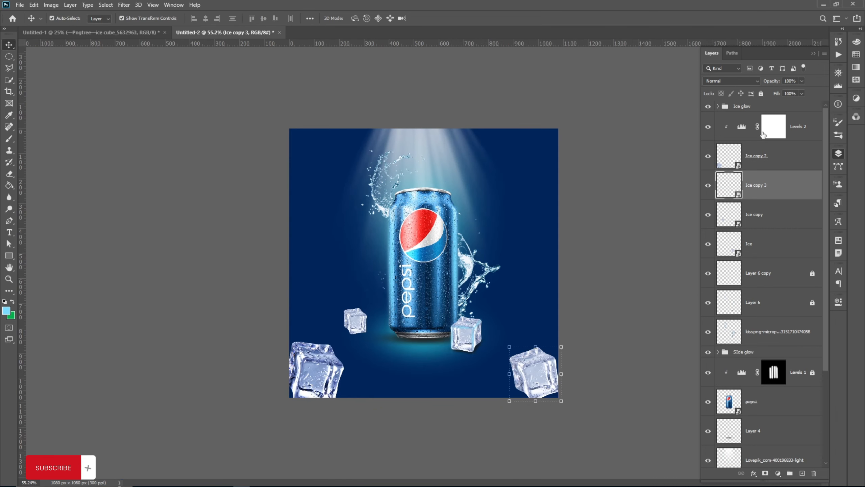
Lower the Ice glow group's opacity to about 66%
{"action": "left_click", "coordinate": [769, 107]}
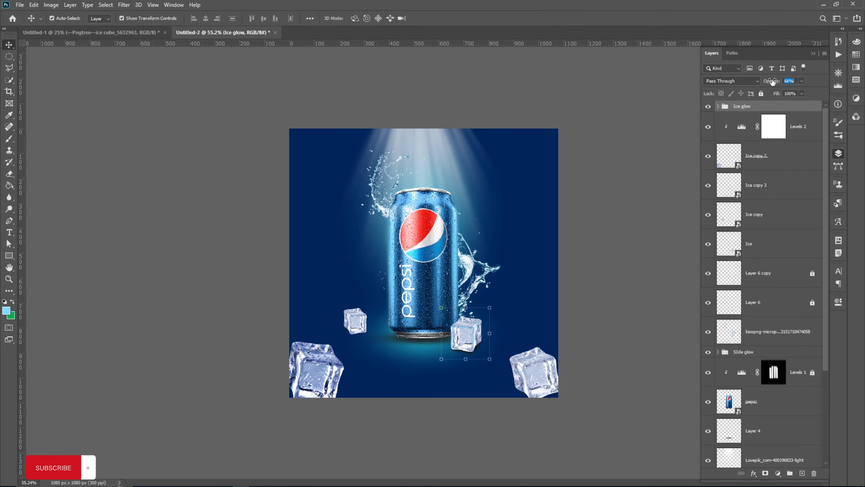
Apply a Motion Blur to the large lower left ice cube and copy the filter to the lower right cube
{"action": "left_click", "coordinate": [326, 379]}
{"action": "left_click", "coordinate": [124, 4]}
{"action": "mouse_move", "coordinate": [143, 103]}
{"action": "left_click", "coordinate": [256, 160]}
{"action": "left_click_drag", "start_coordinate": [225, 264], "coordinate": [212, 262]}
{"action": "left_click", "coordinate": [308, 116]}
{"action": "left_click", "coordinate": [510, 337]}
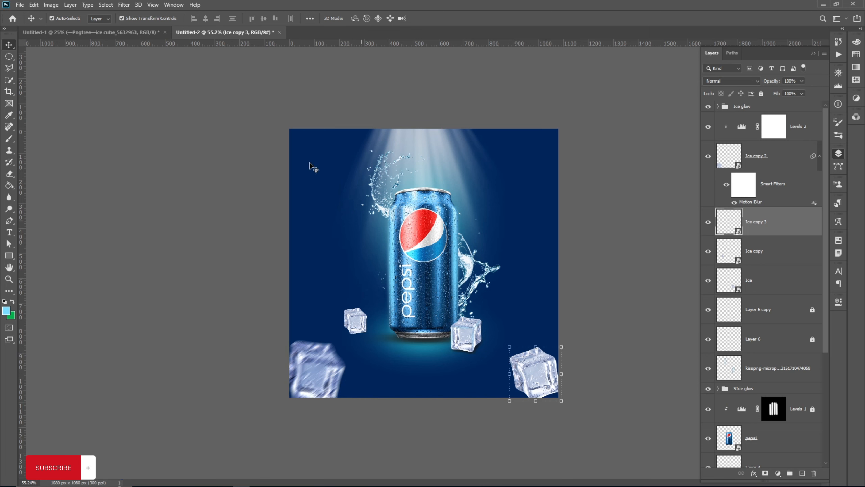
{"action": "left_click_drag", "start_coordinate": [753, 203], "coordinate": [748, 225]}
Enlarge the small ice cube left of the can slightly and adjust its rotation
{"action": "left_click", "coordinate": [356, 322]}
{"action": "key", "text": "ctrl+t"}
{"action": "left_click_drag", "start_coordinate": [373, 339], "coordinate": [377, 342]}
{"action": "left_click_drag", "start_coordinate": [402, 349], "coordinate": [399, 353]}
{"action": "left_click", "coordinate": [437, 18]}
{"action": "scroll", "coordinate": [613, 241], "scroll_direction": "up", "scroll_amount": 2}
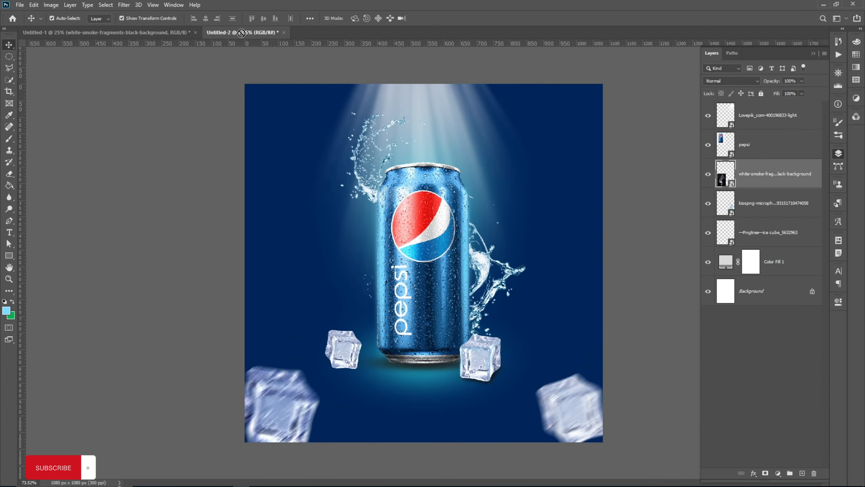
Bring the white smoke image from Untitled-1 into the poster, scale it to 17.79% and center it over the can
{"action": "left_click_drag", "start_coordinate": [610, 237], "coordinate": [454, 239]}
{"action": "left_click_drag", "start_coordinate": [378, 262], "coordinate": [471, 279]}
{"action": "left_click", "coordinate": [437, 18]}
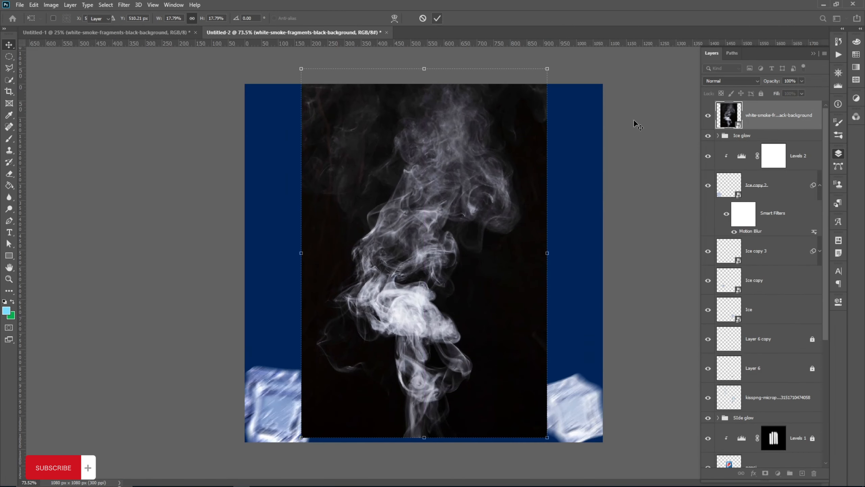
Set the smoke layer's blend mode to Screen and hide it with an inverted layer mask
{"action": "left_click", "coordinate": [732, 81]}
{"action": "left_click", "coordinate": [729, 156]}
{"action": "left_click", "coordinate": [765, 473]}
{"action": "key", "text": "ctrl+i"}
Paint white on the smoke layer's mask to reveal wisps around the can's sides and lower front
{"action": "key", "text": "b"}
{"action": "left_click", "coordinate": [455, 215]}
{"action": "mouse_move", "coordinate": [454, 215]}
{"action": "left_mouse_down"}
{"action": "mouse_move", "coordinate": [450, 317]}
{"action": "mouse_move", "coordinate": [481, 114]}
{"action": "left_mouse_up"}
{"action": "mouse_move", "coordinate": [376, 226]}
{"action": "left_mouse_down"}
{"action": "mouse_move", "coordinate": [385, 354]}
{"action": "mouse_move", "coordinate": [441, 338]}
{"action": "left_mouse_up"}
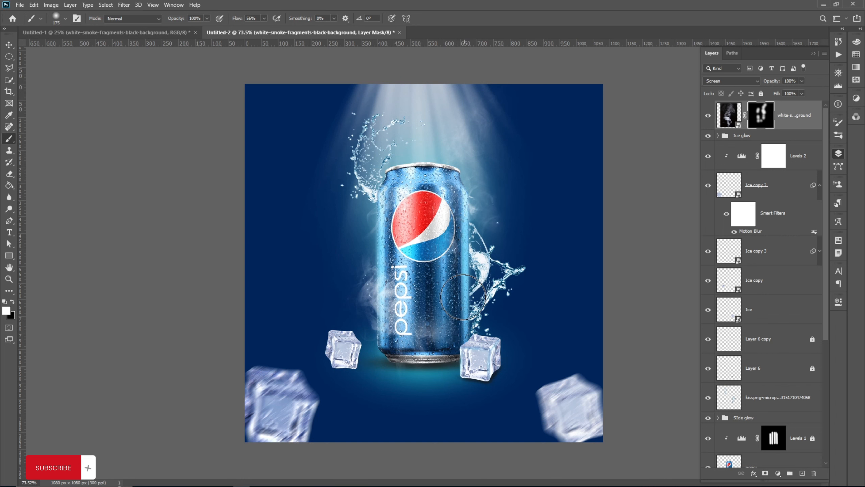
Clip a Hue/Saturation adjustment to the water splash layer with Hue +14, Saturation +13 and Lightness +31
{"action": "scroll", "coordinate": [769, 273], "scroll_direction": "down", "scroll_amount": 3}
{"action": "left_click", "coordinate": [780, 280]}
{"action": "left_click", "coordinate": [777, 473]}
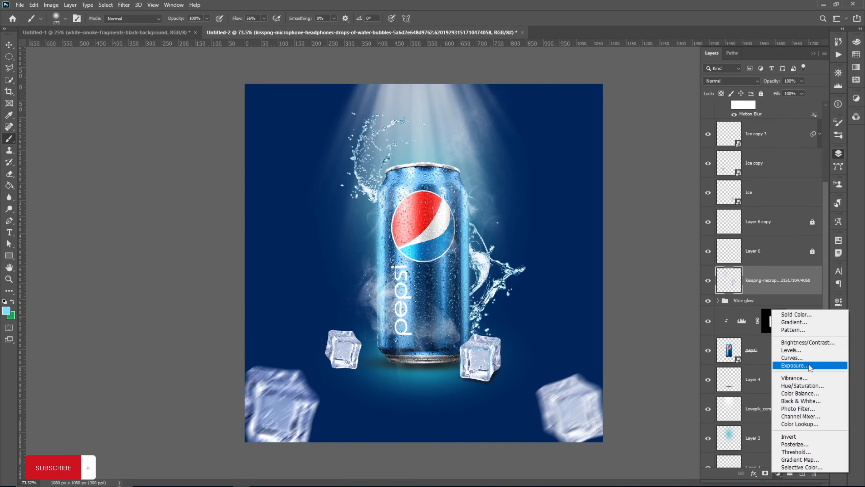
{"action": "left_click", "coordinate": [794, 358]}
{"action": "mouse_move", "coordinate": [762, 363]}
{"action": "left_mouse_down"}
{"action": "mouse_move", "coordinate": [773, 362]}
{"action": "mouse_move", "coordinate": [765, 363]}
{"action": "left_mouse_up"}
{"action": "left_click_drag", "start_coordinate": [762, 399], "coordinate": [770, 399]}
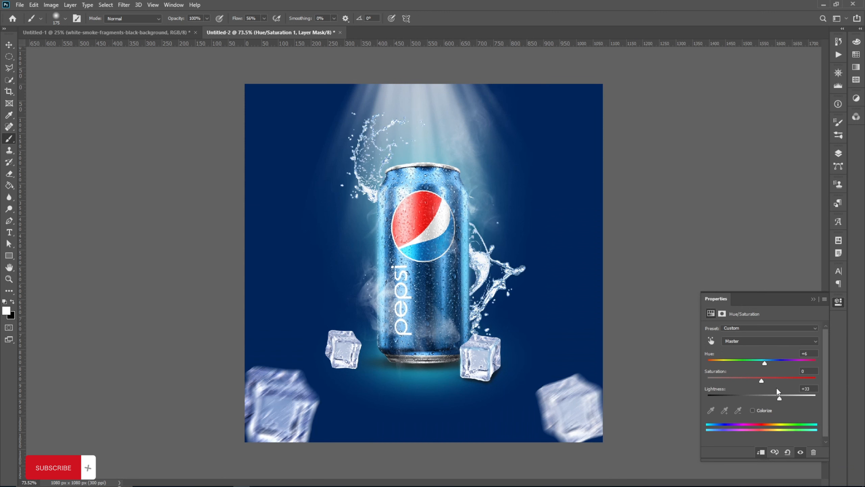
{"action": "left_click_drag", "start_coordinate": [766, 364], "coordinate": [769, 364]}
{"action": "left_click_drag", "start_coordinate": [780, 396], "coordinate": [779, 399]}
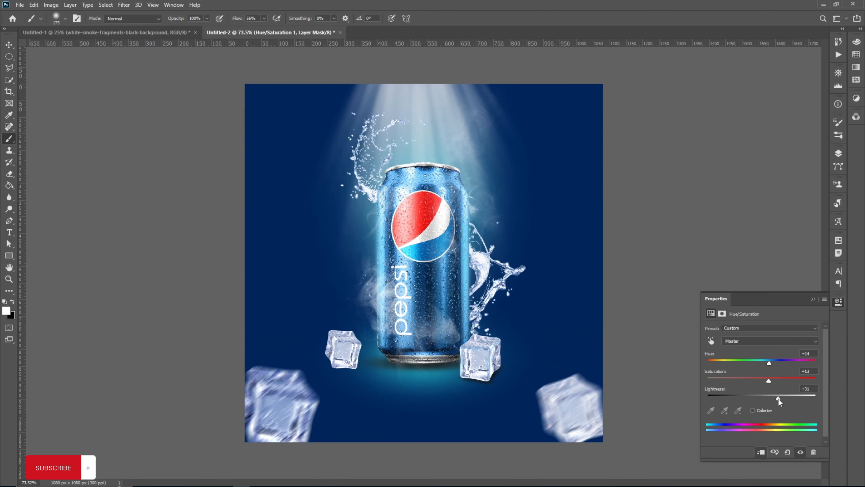